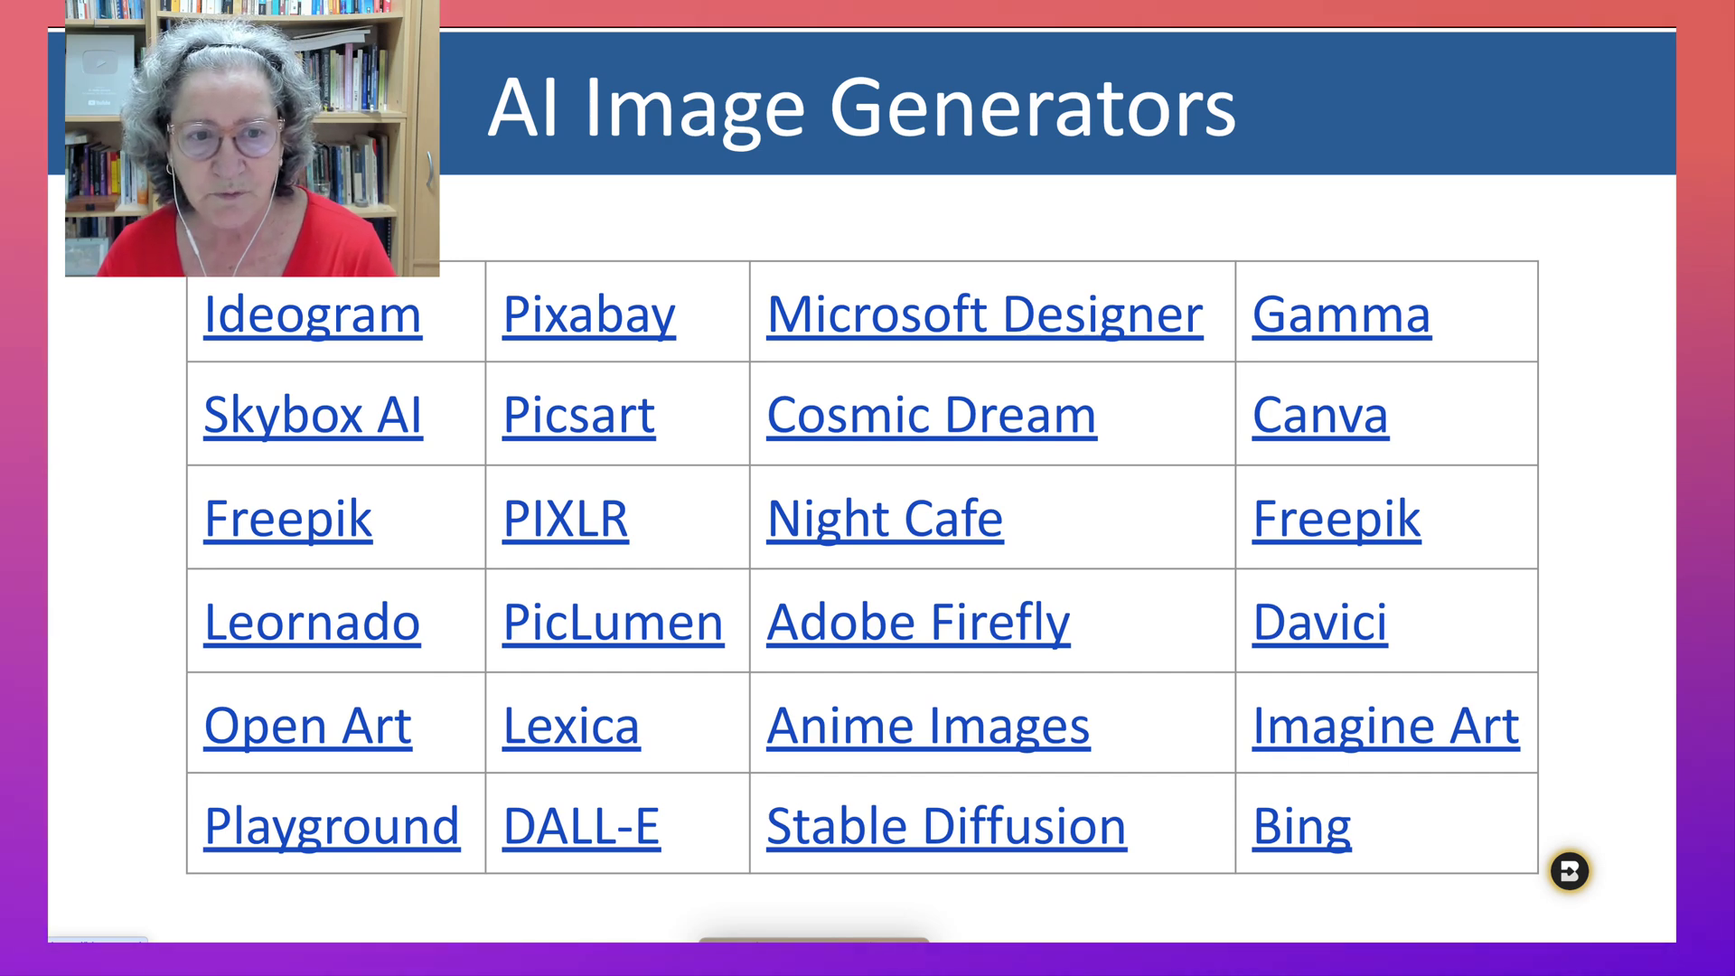
- Open Ideogram from the slide of image generators, expand the image prompt settings and look through the available color palettes
key(Right)
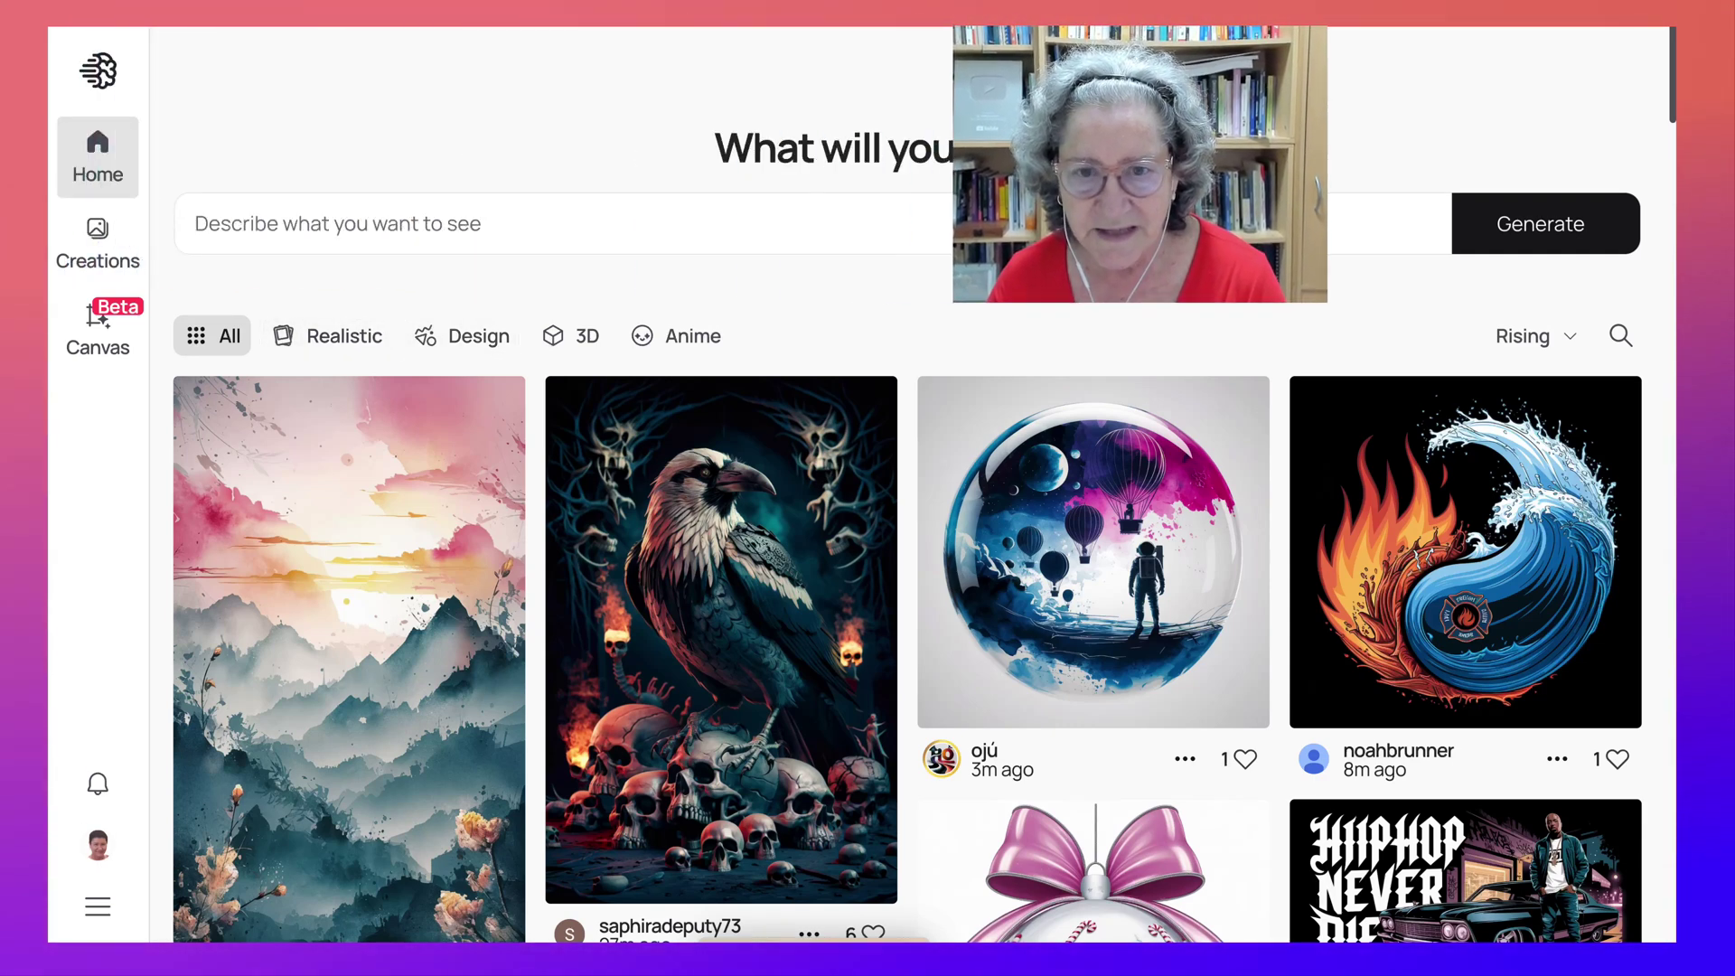
key(Return)
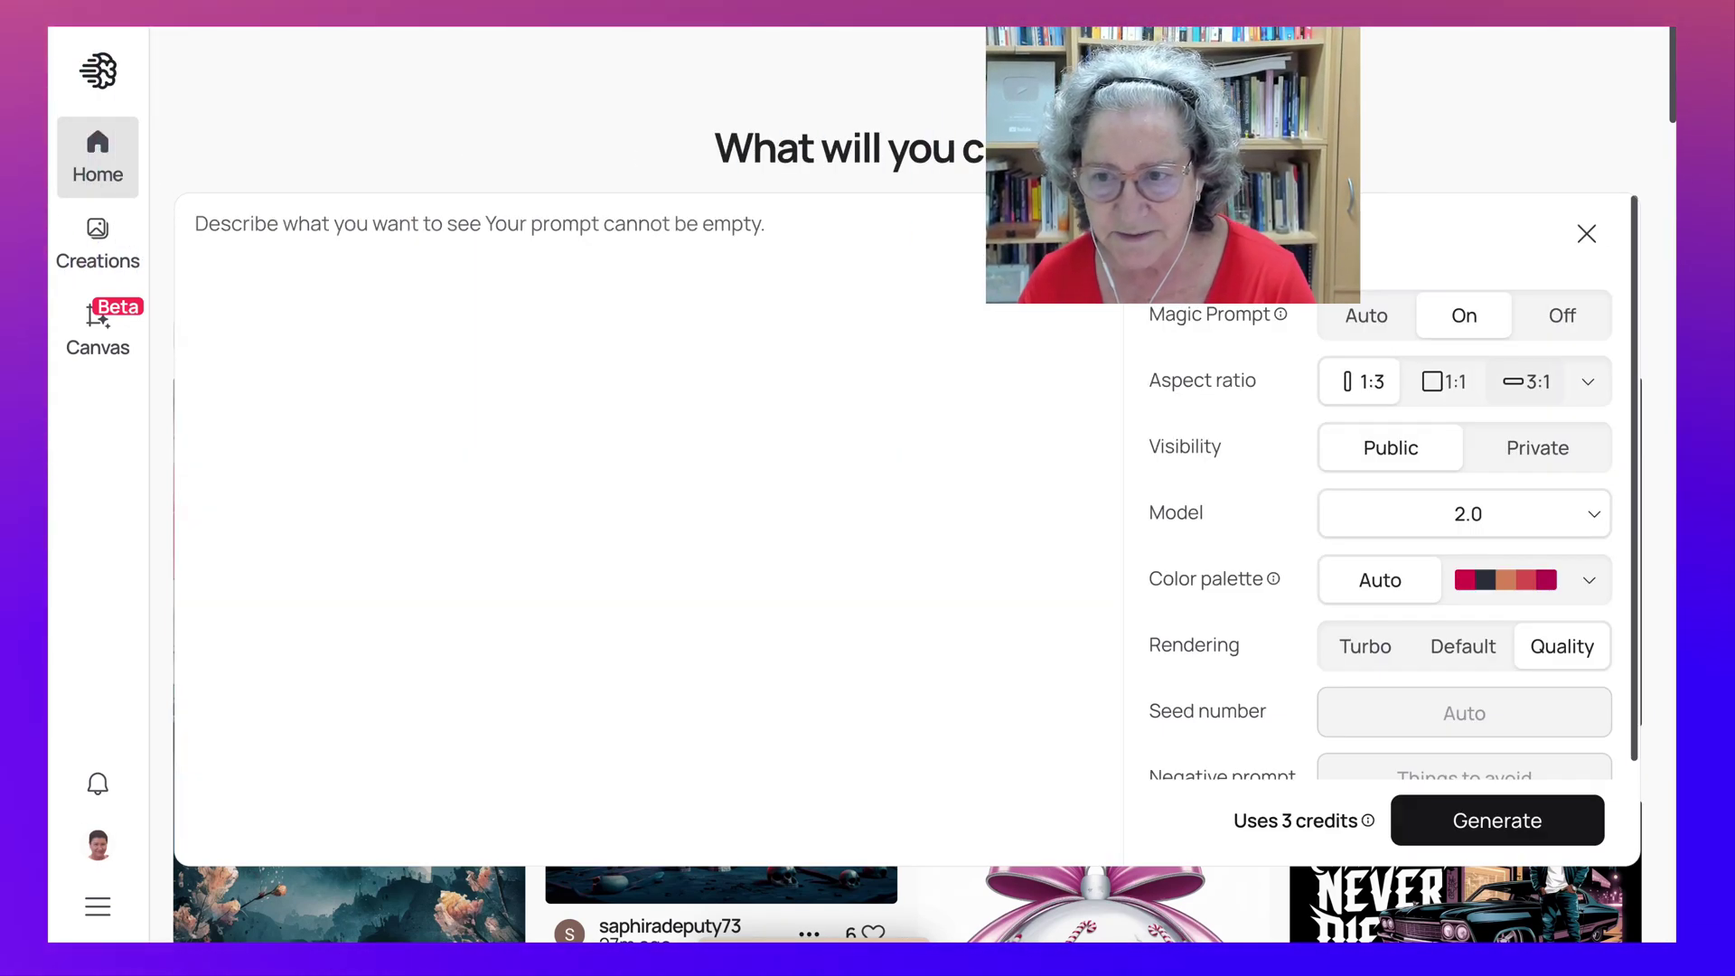
click(1589, 579)
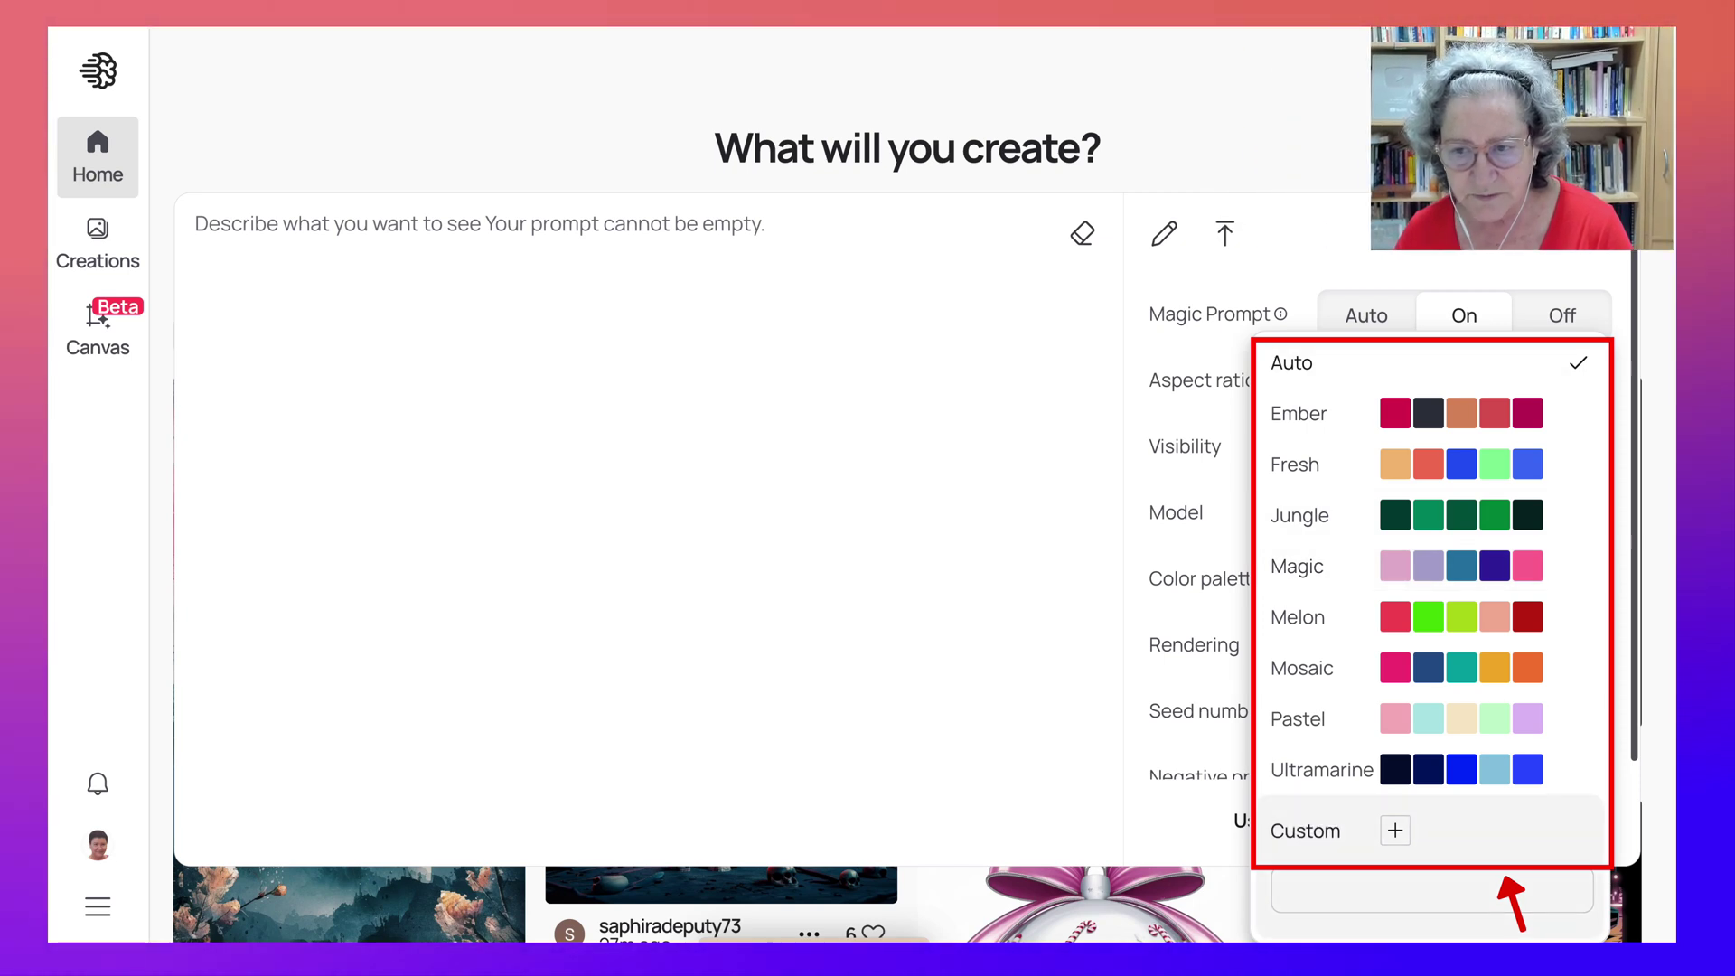
key(Escape)
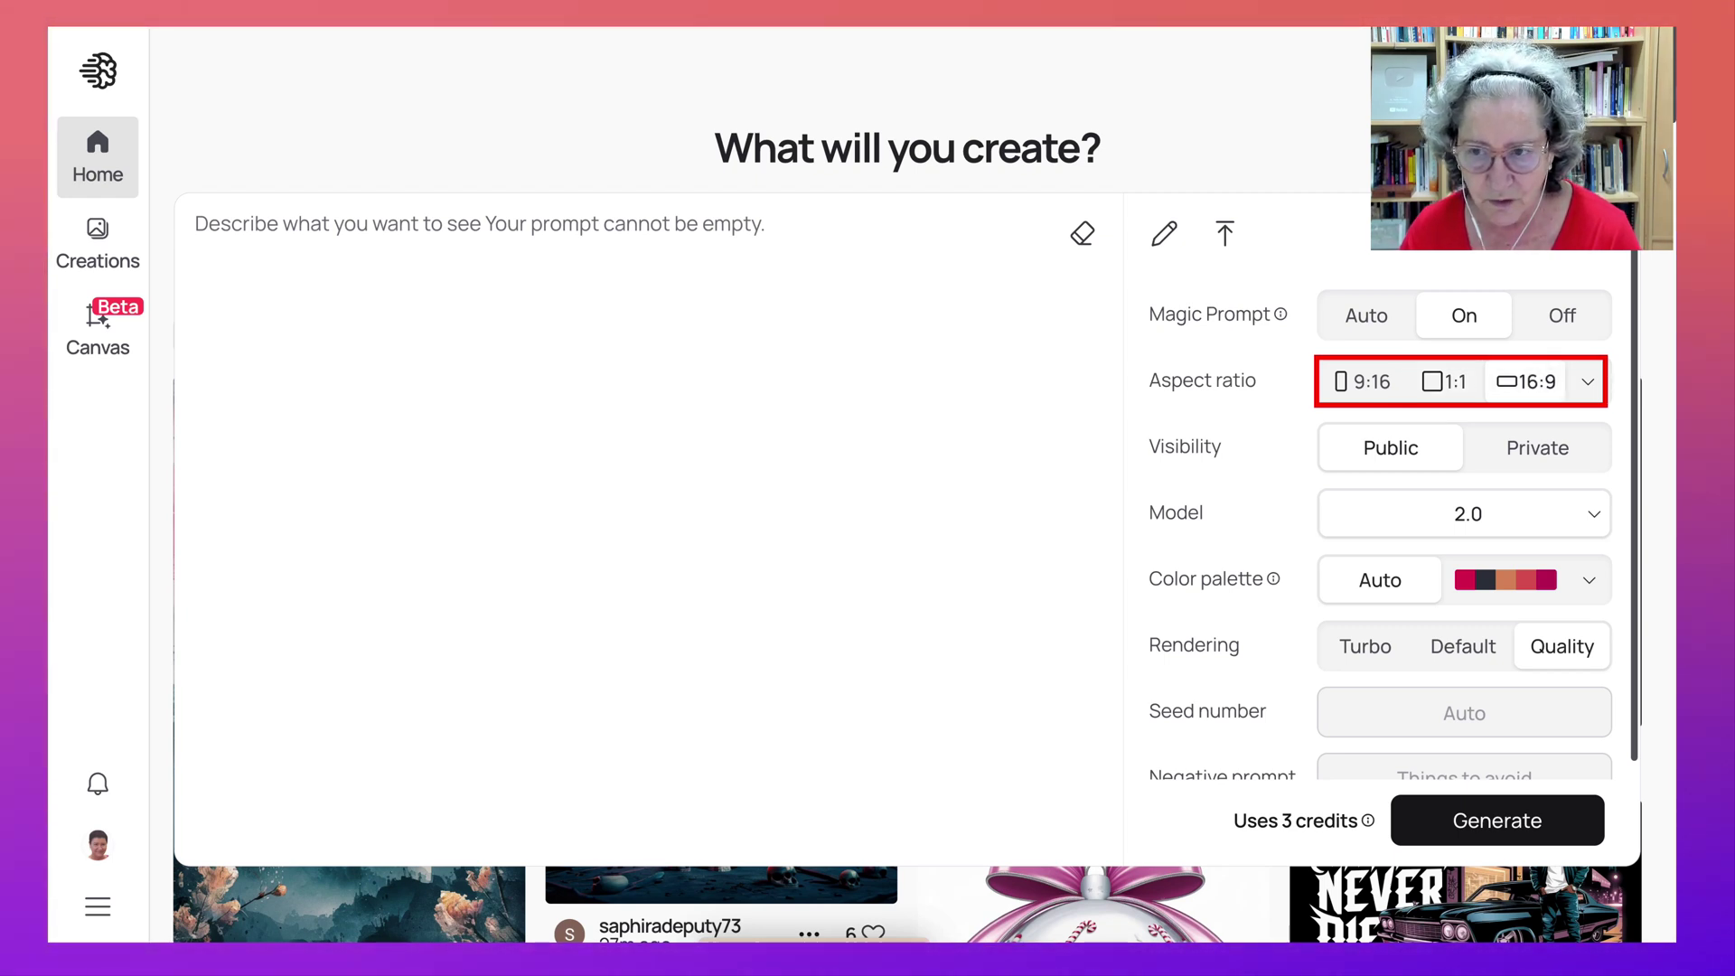
- Set custom image dimensions of 1280 px width and 720 px height in the aspect ratio settings
click(1587, 382)
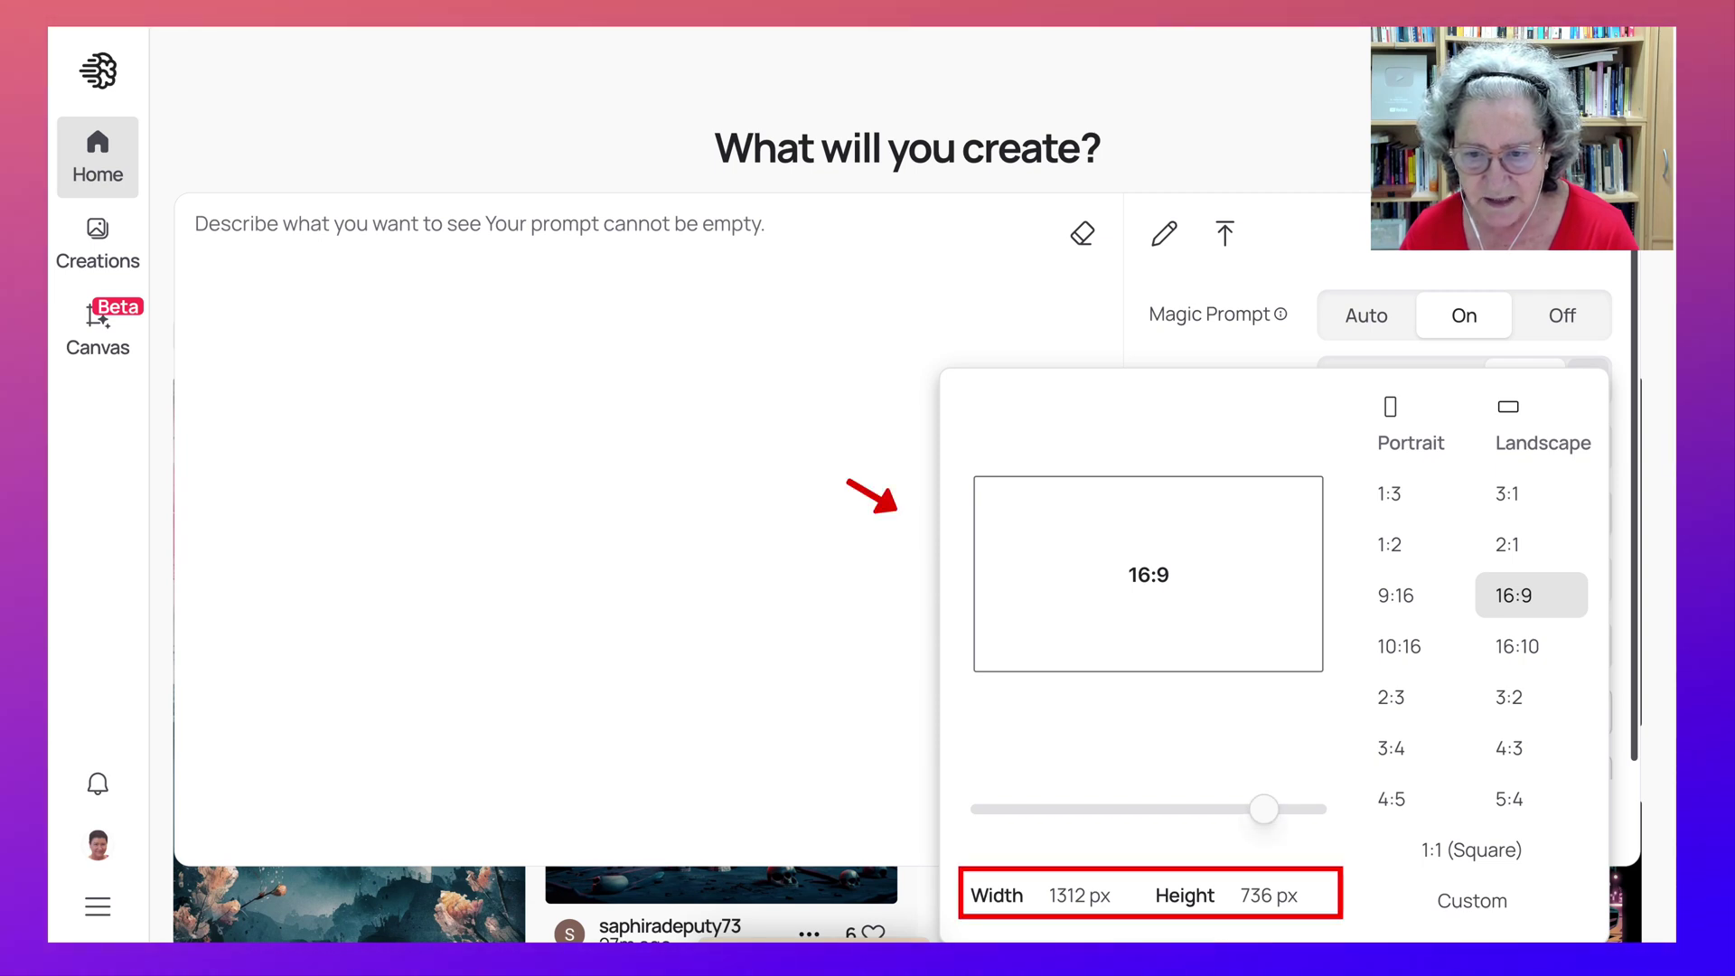
drag(1264, 809, 1253, 808)
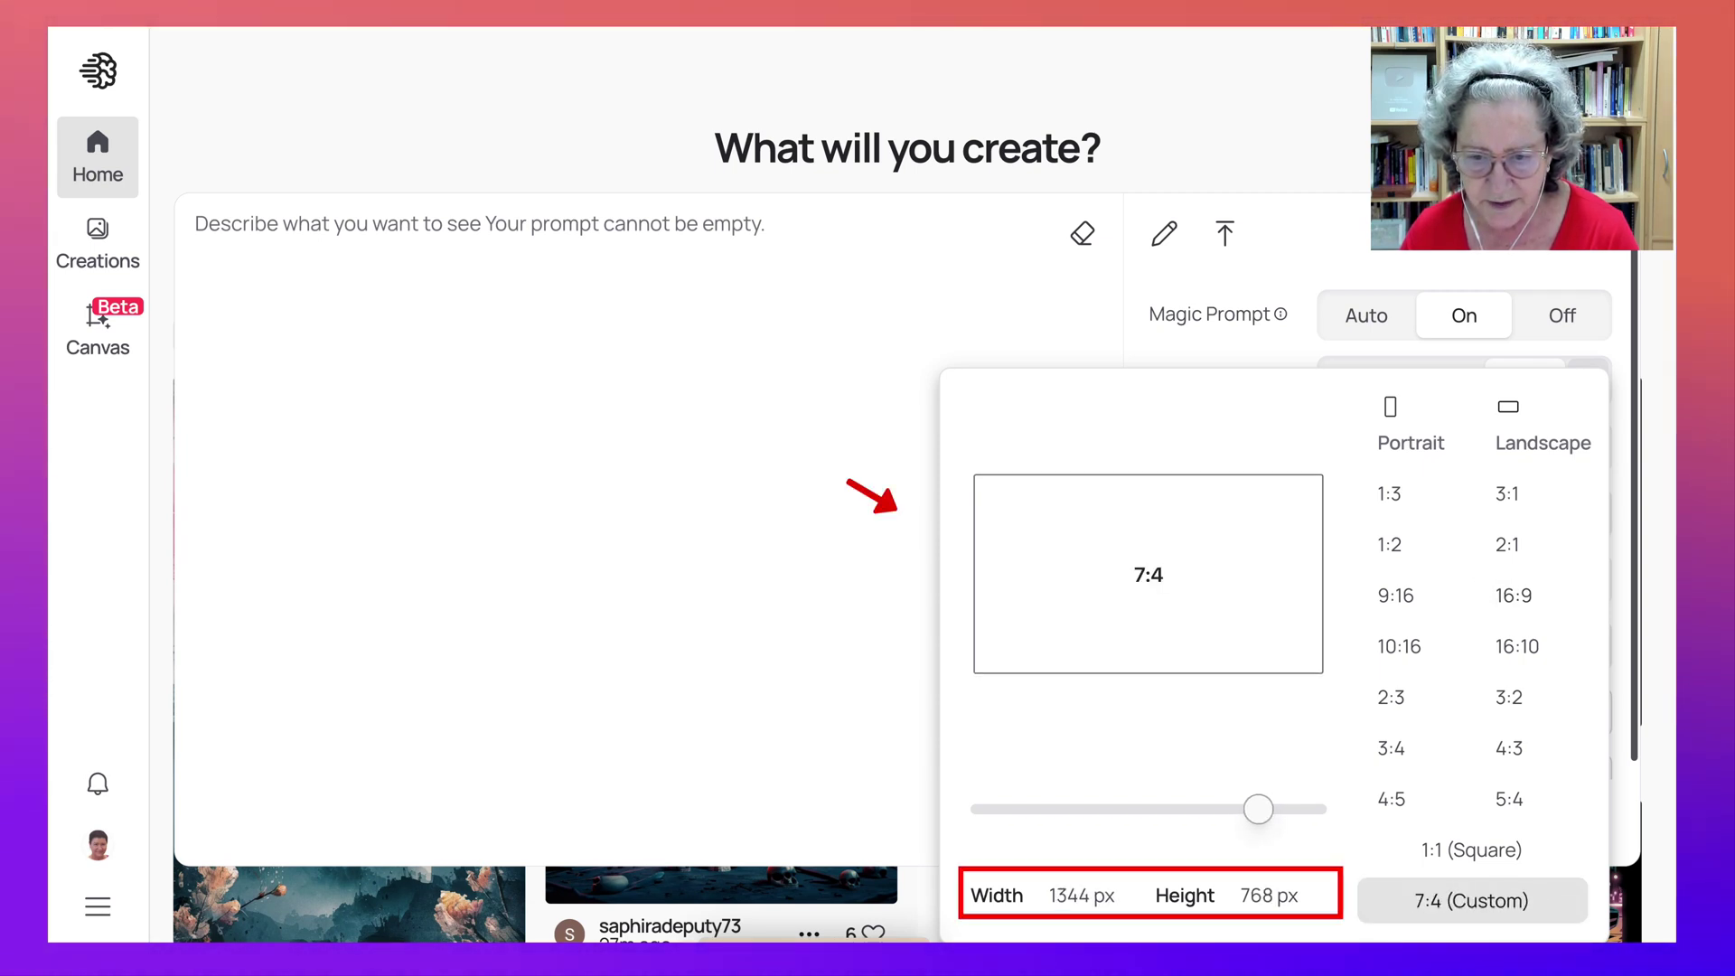
key(Left)
key(Left)
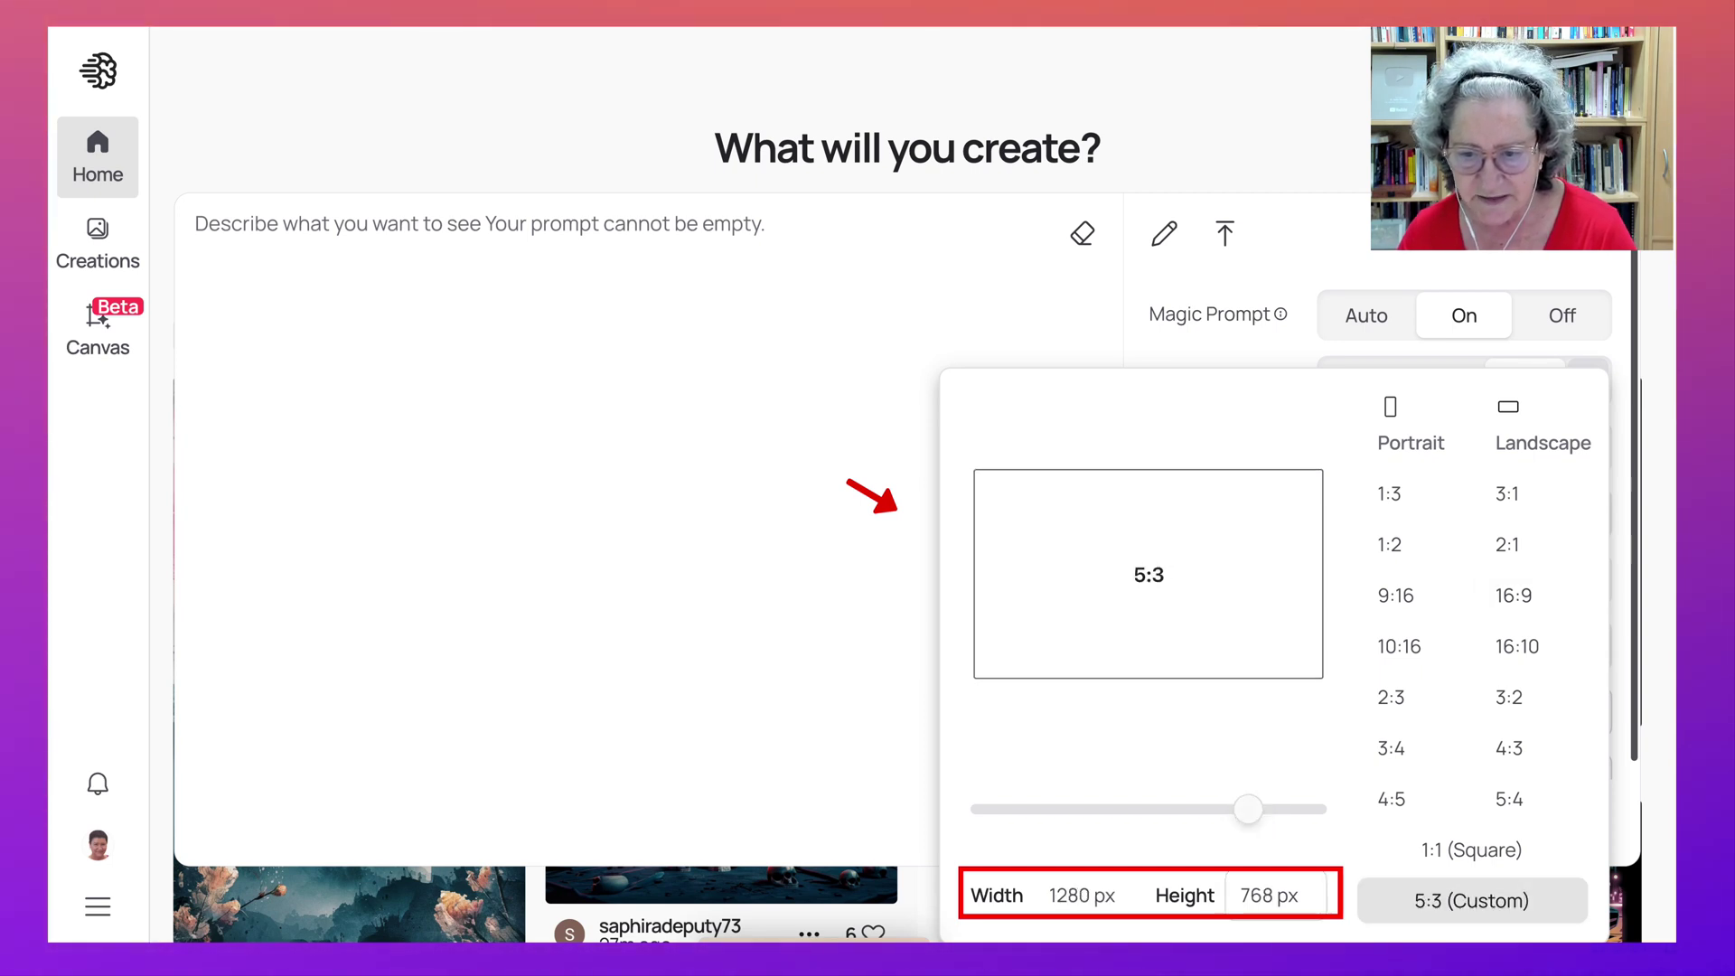
click(1275, 894)
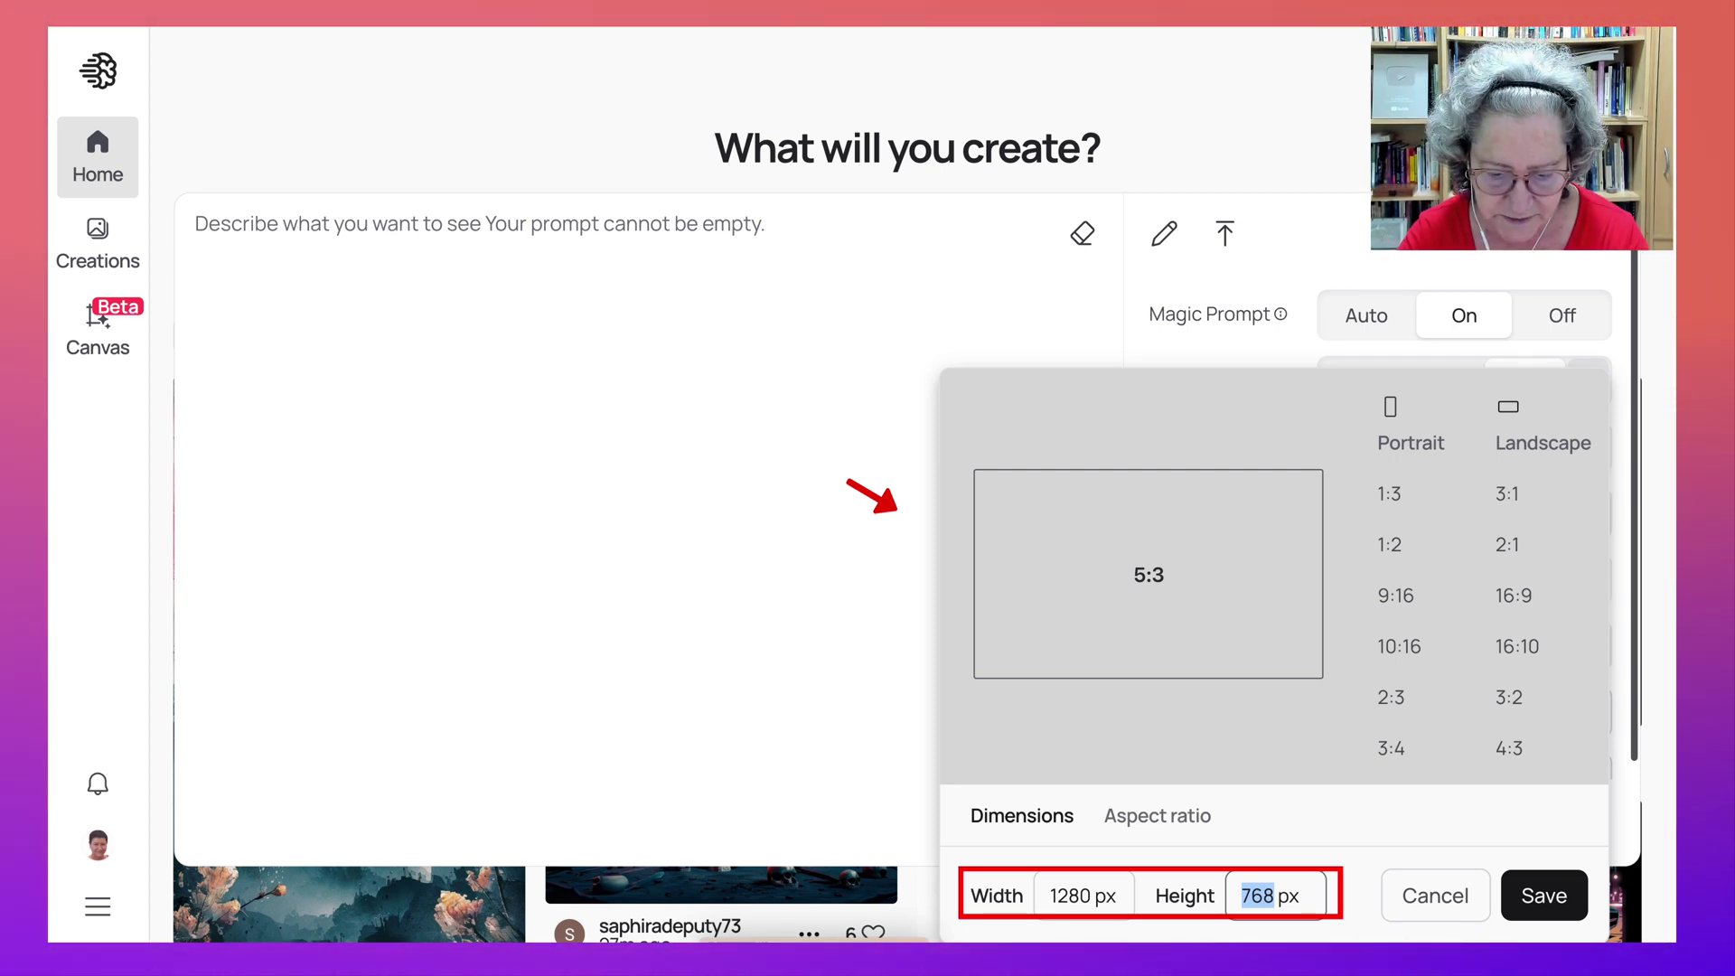
text(720)
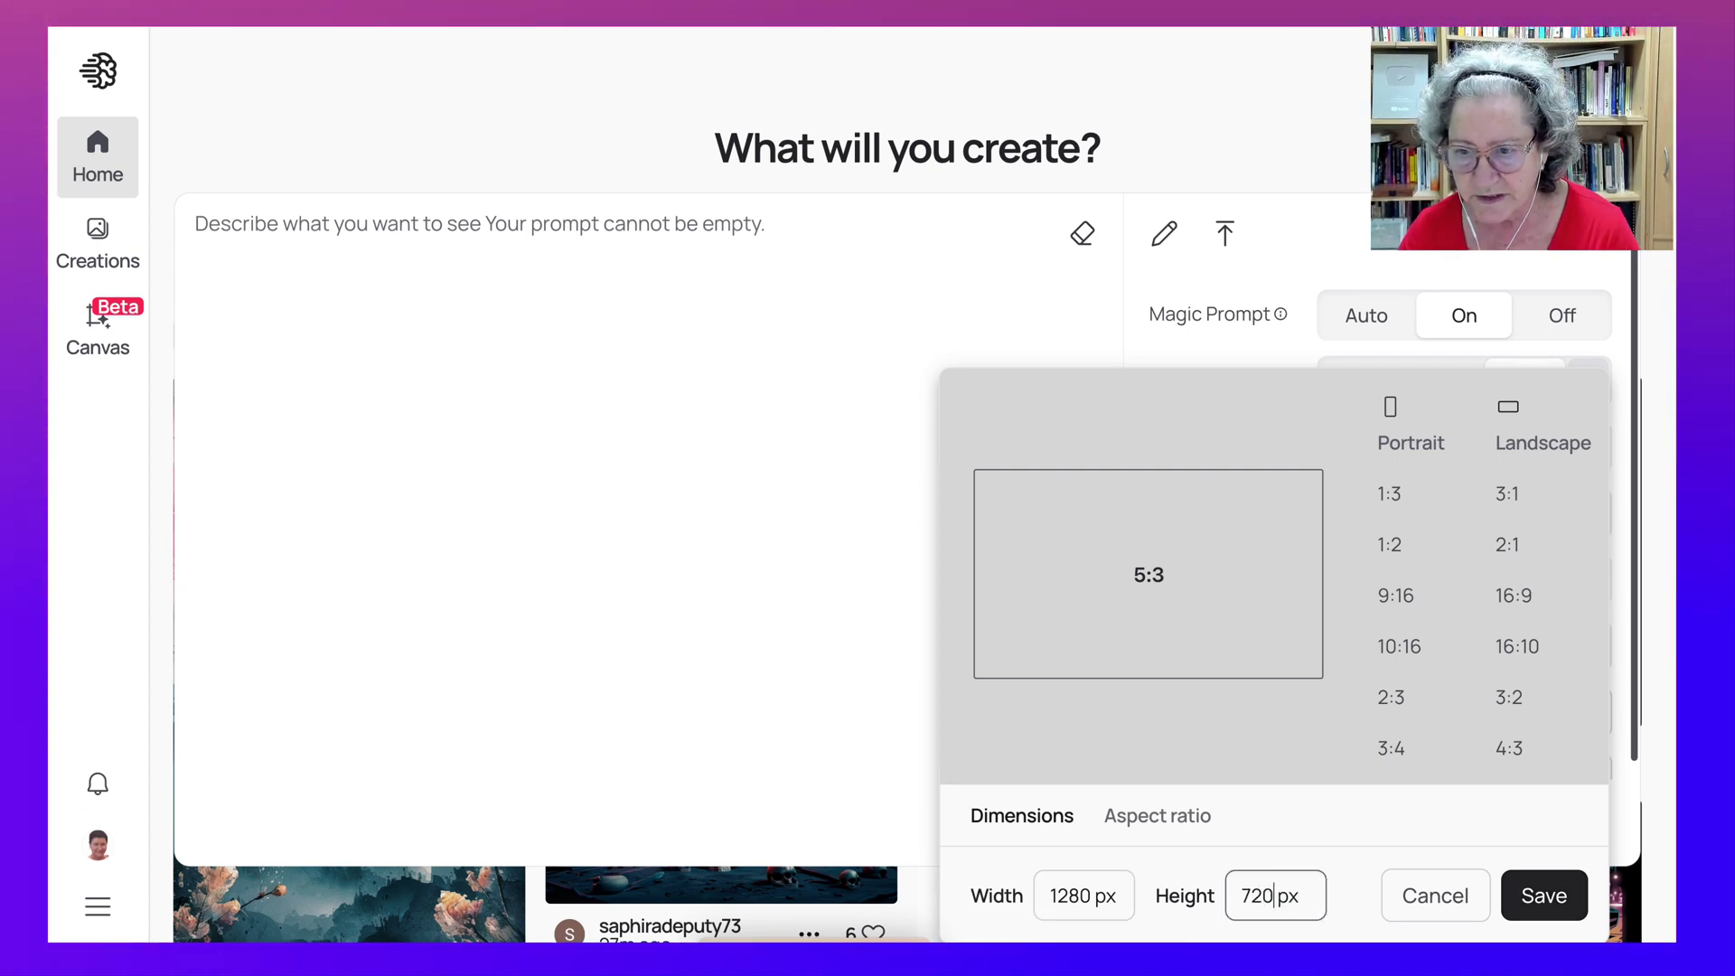
key(Return)
key(Escape)
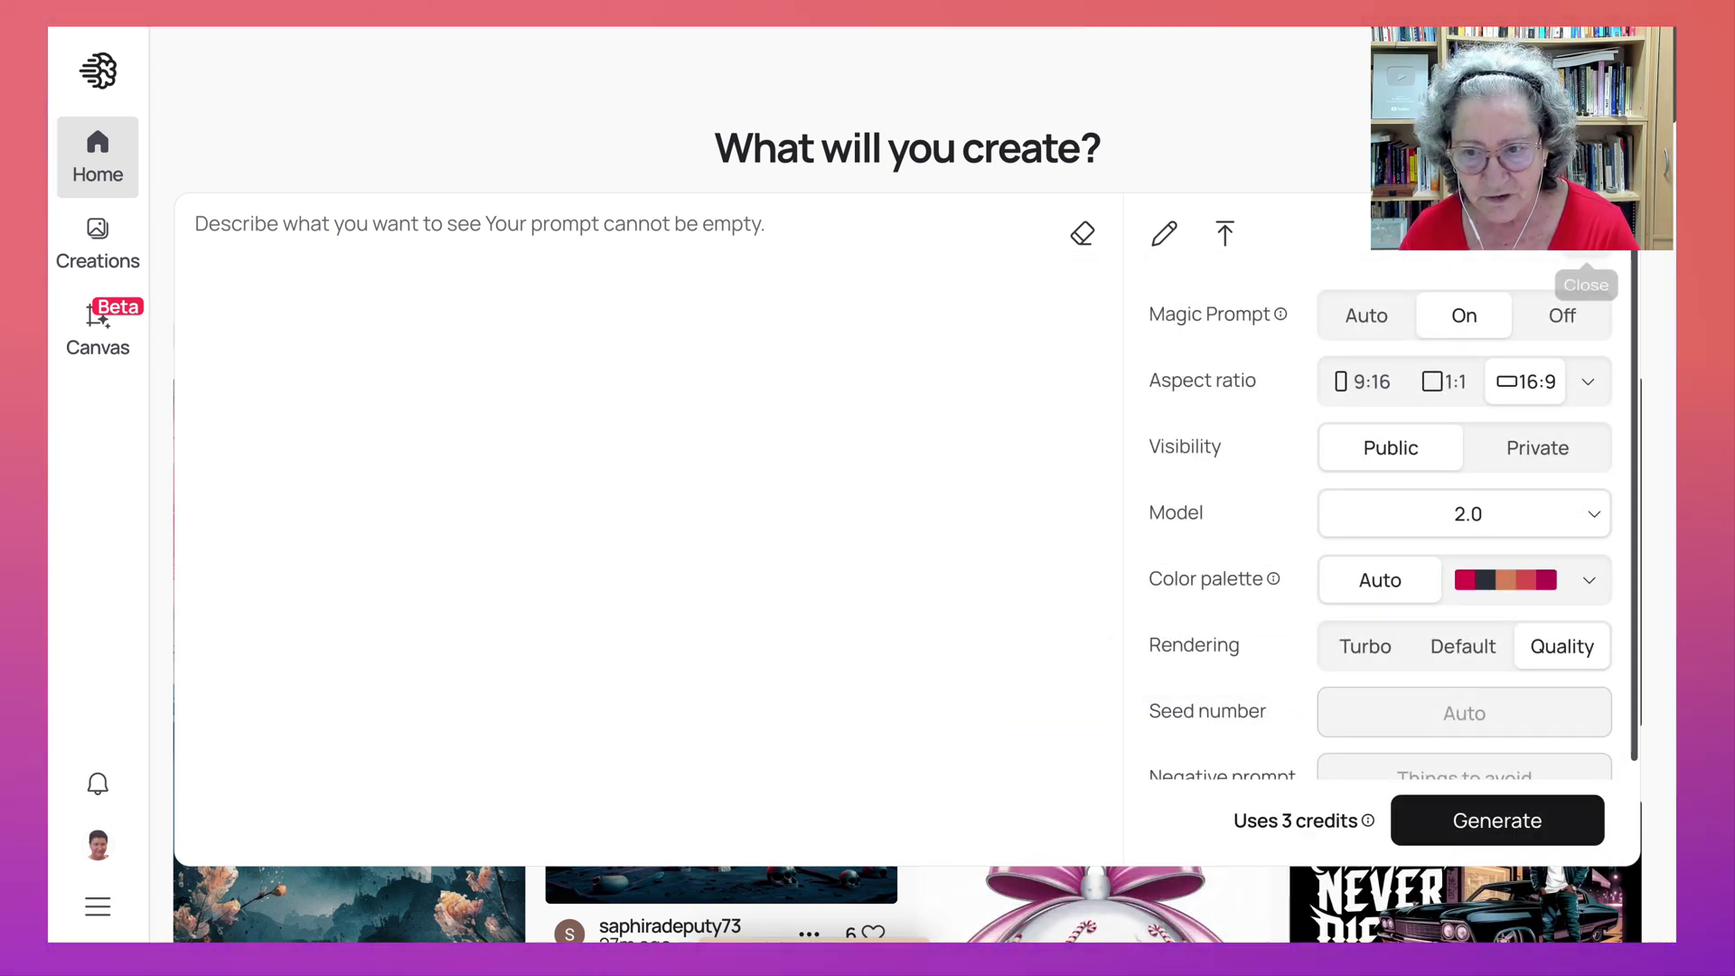
- Review the remaining generation settings, collapse the prompt form and open the account's Creations page
scroll(1381, 530, down, 2)
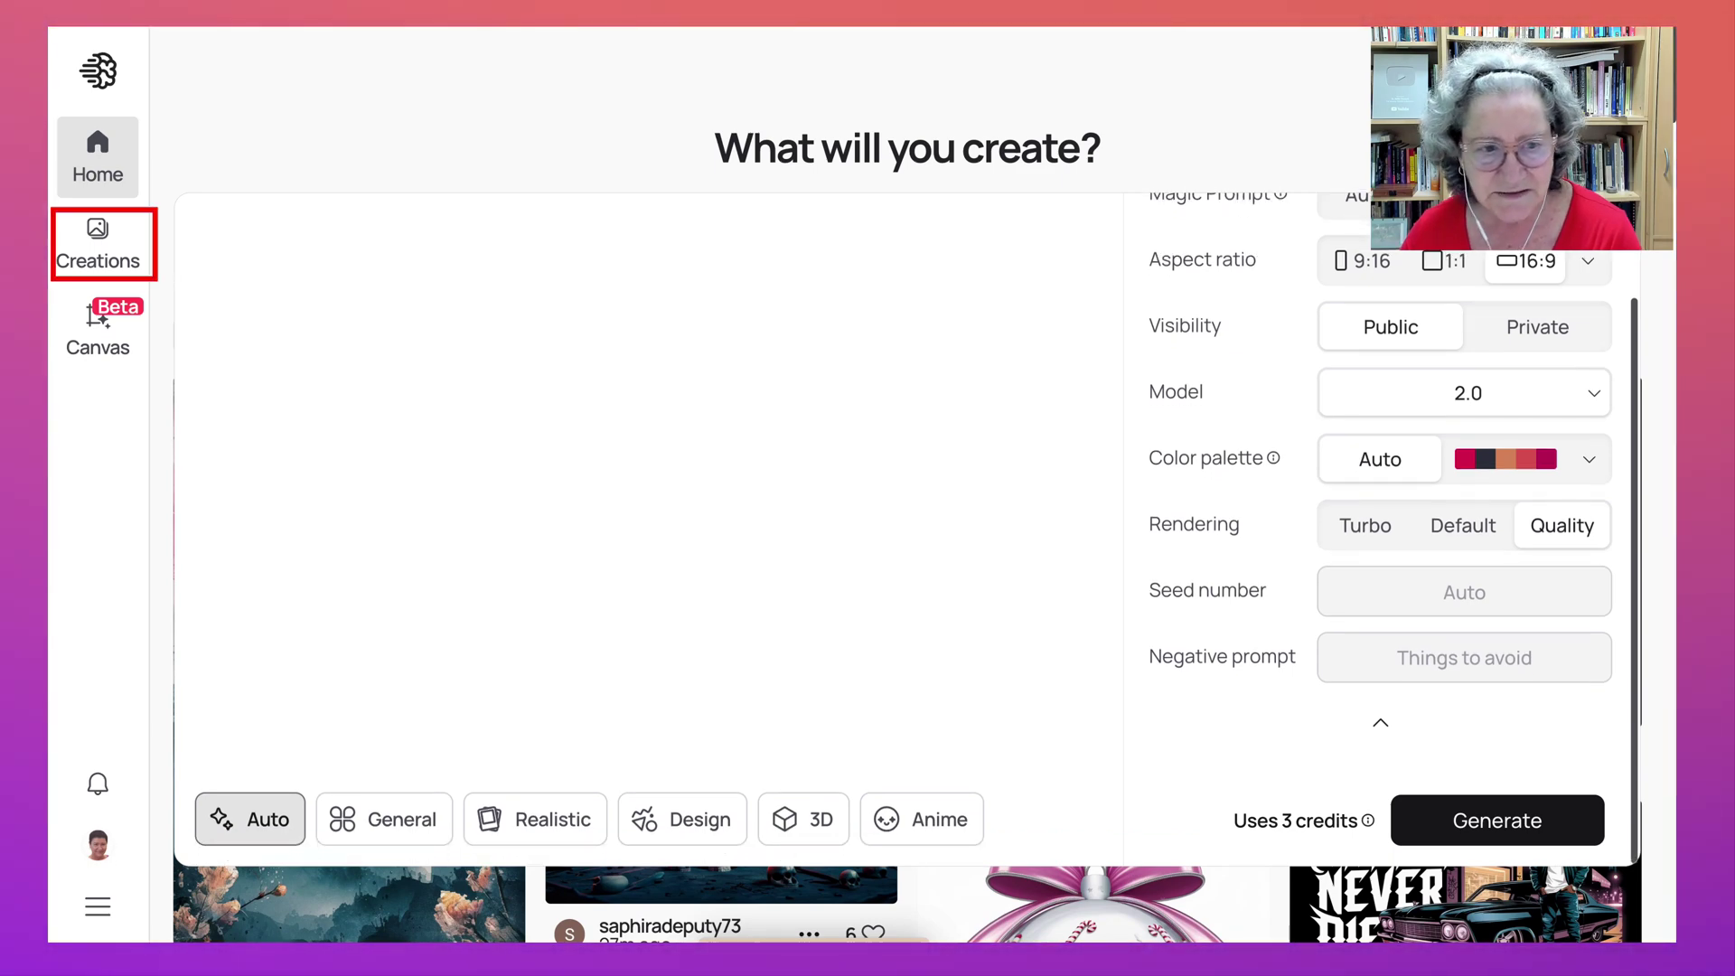
click(98, 243)
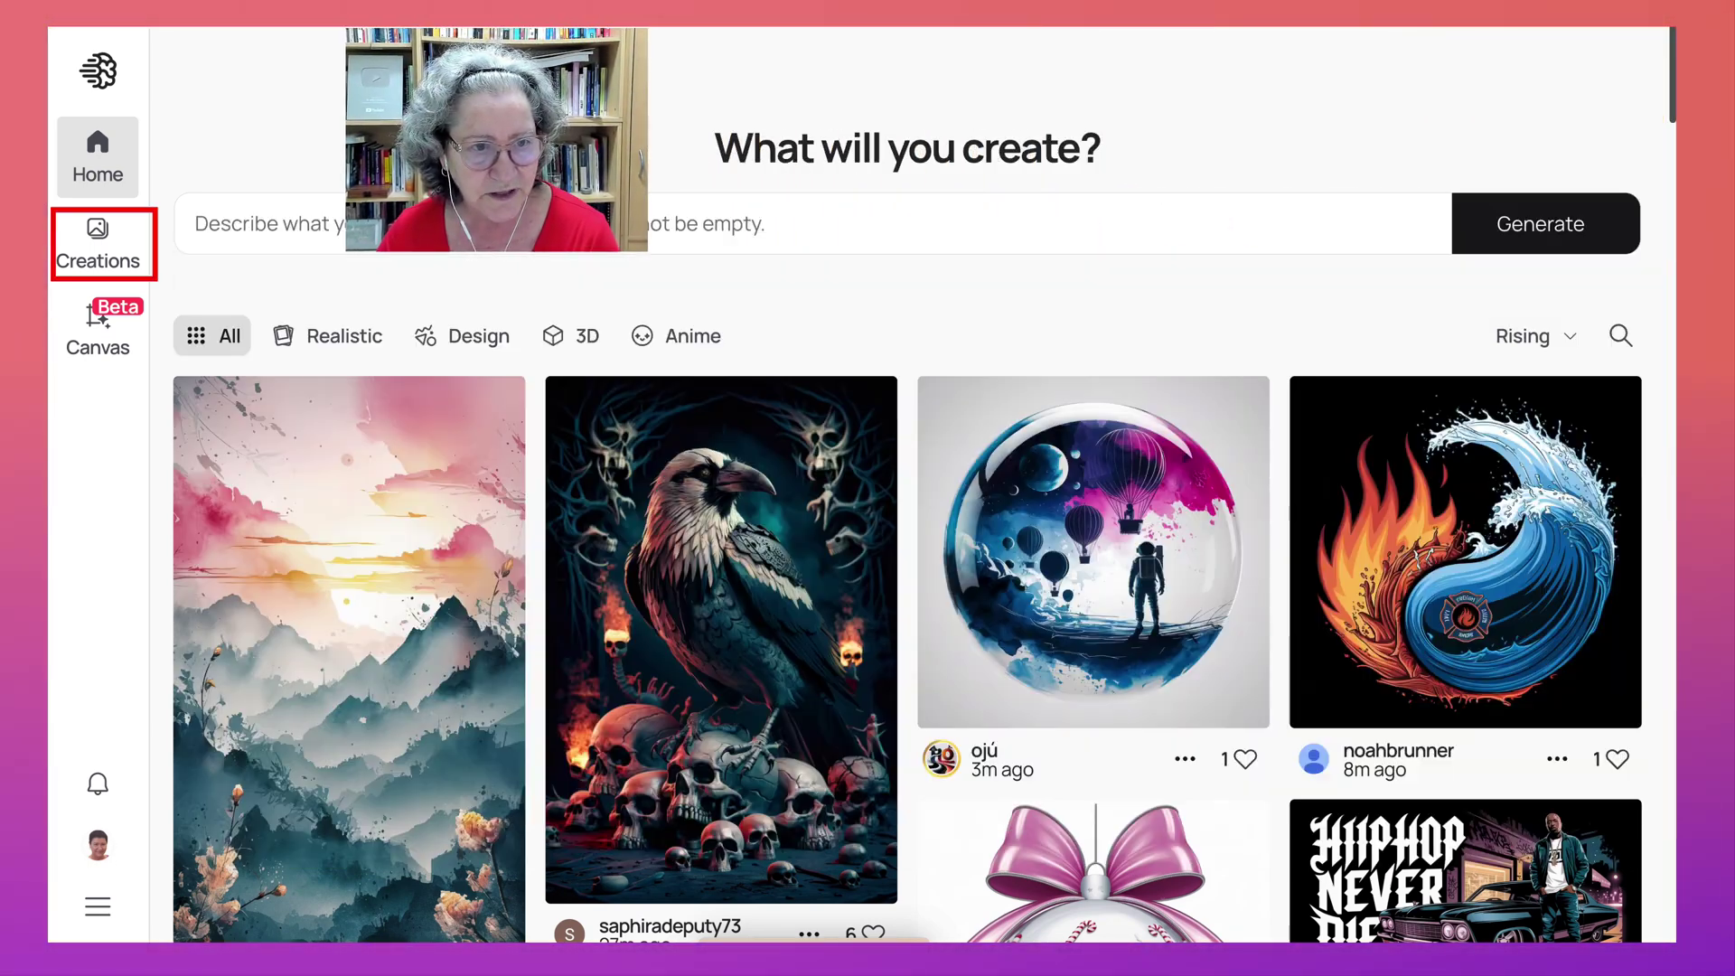
click(98, 239)
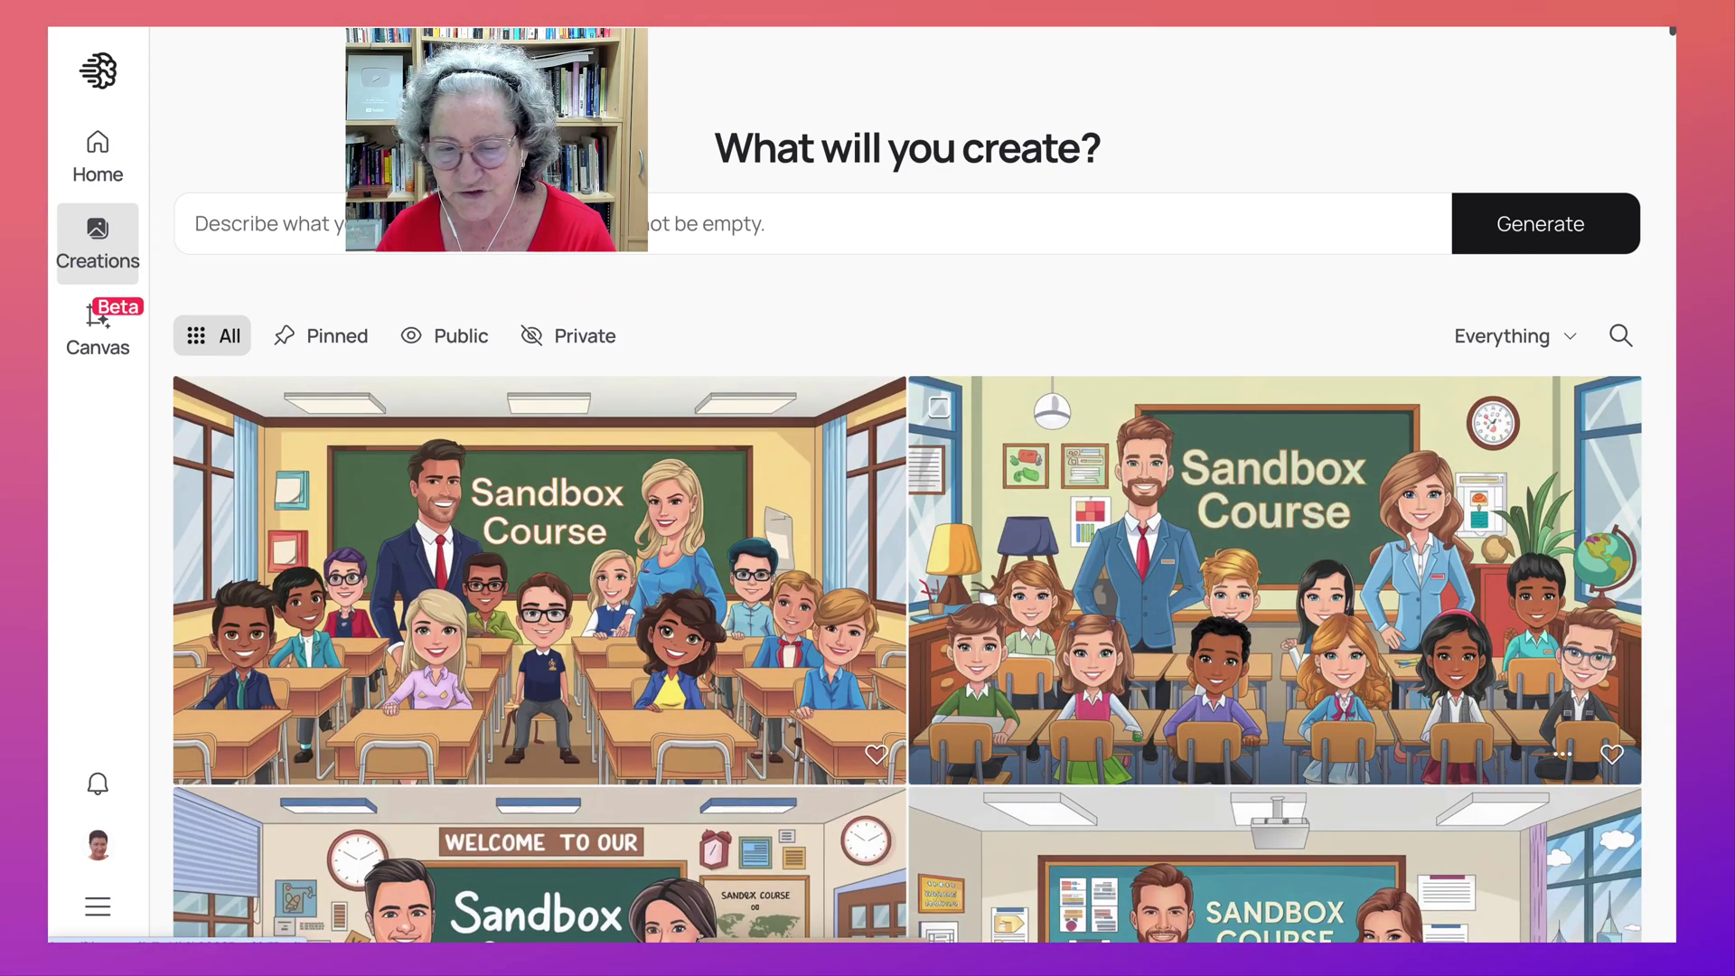
- Examine the previously generated classroom images in the Creations gallery
scroll(907, 578, down, 10)
scroll(1275, 470, down, 15)
scroll(906, 552, down, 15)
scroll(1274, 489, down, 3)
scroll(1275, 488, down, 10)
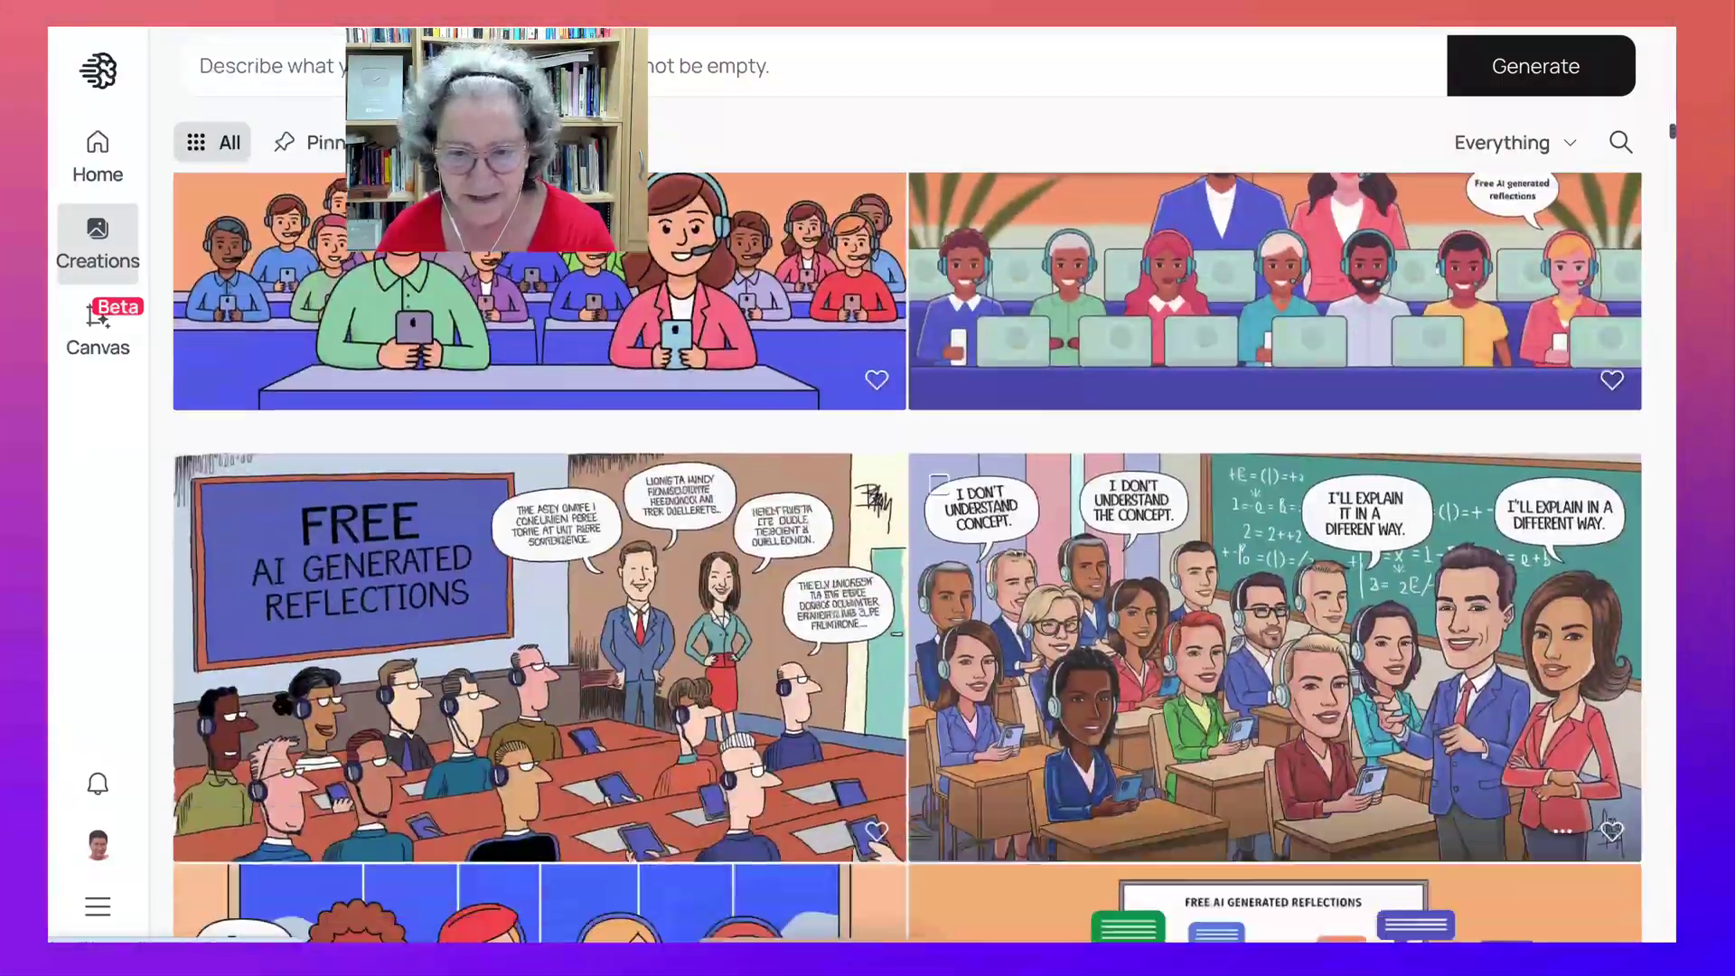
scroll(1275, 488, down, 1)
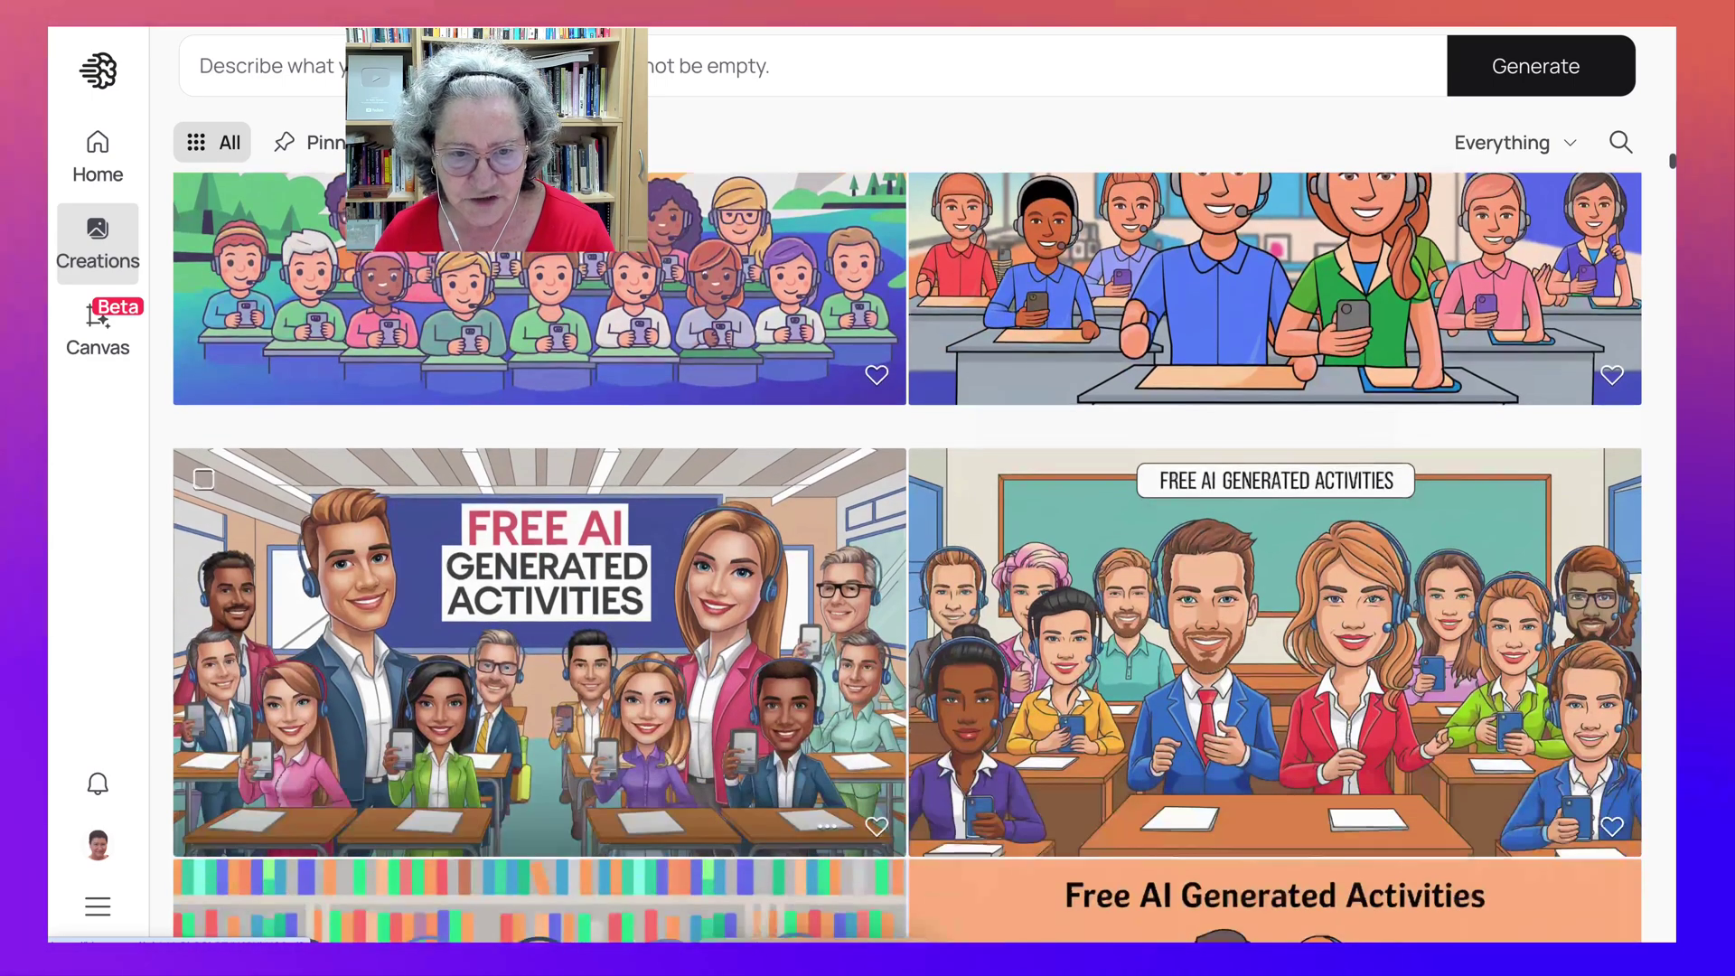
scroll(1274, 543, down, 6)
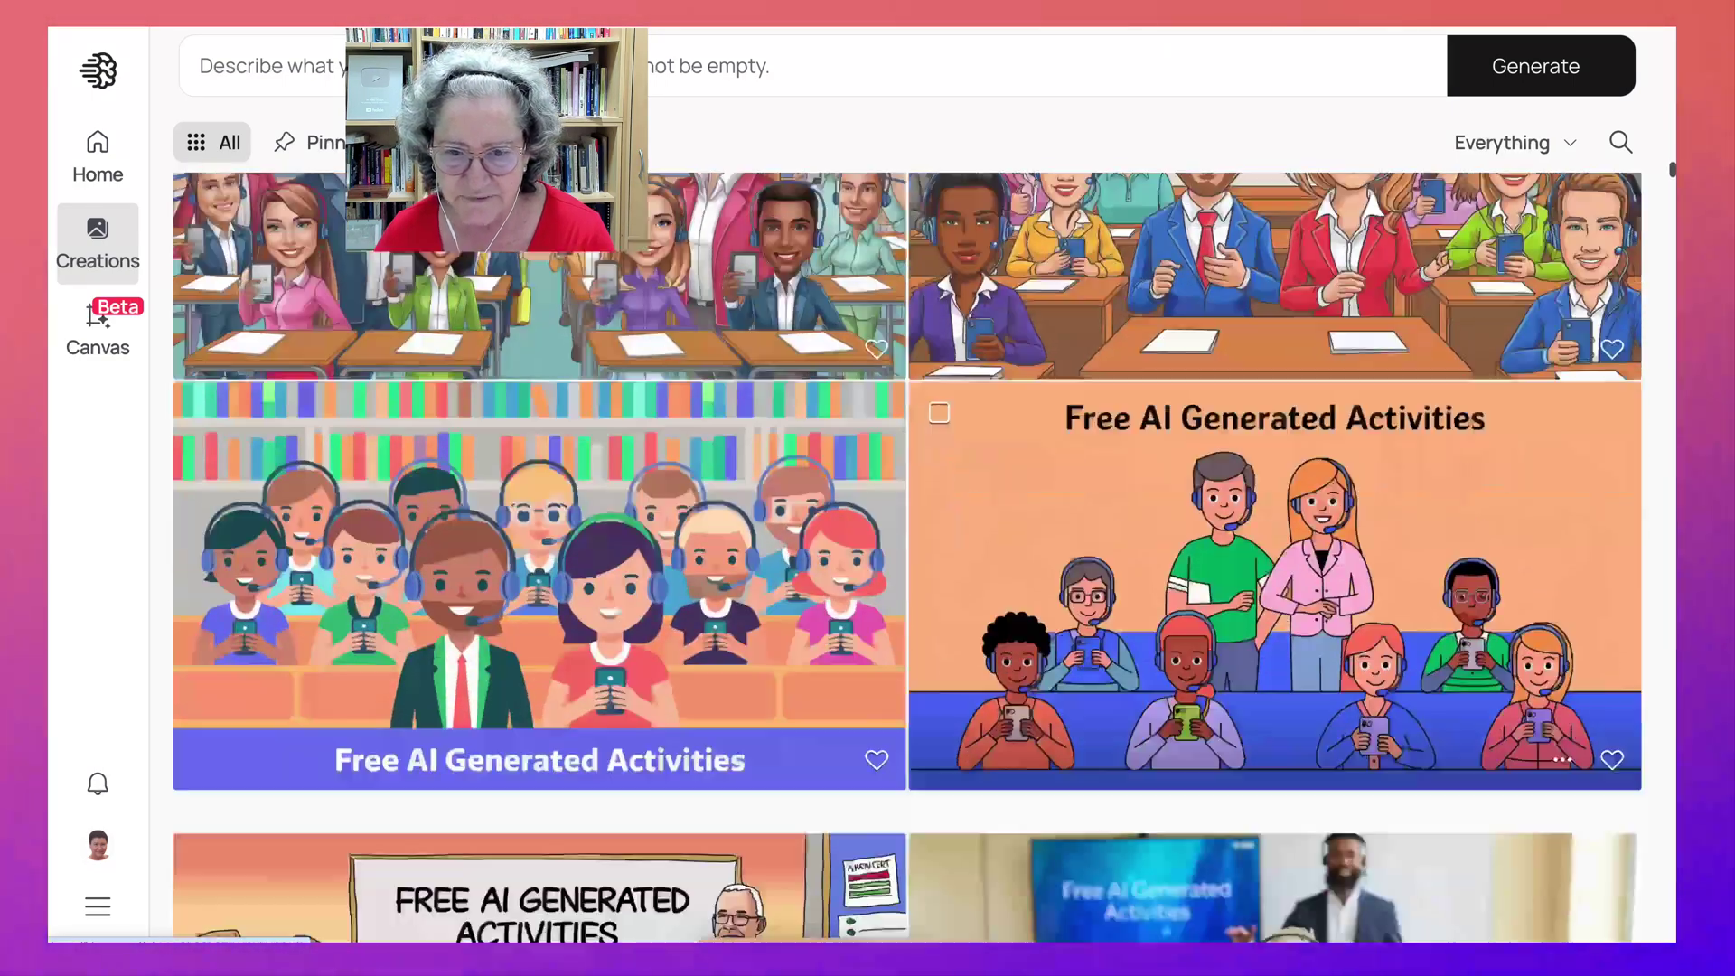
scroll(543, 407, up, 2)
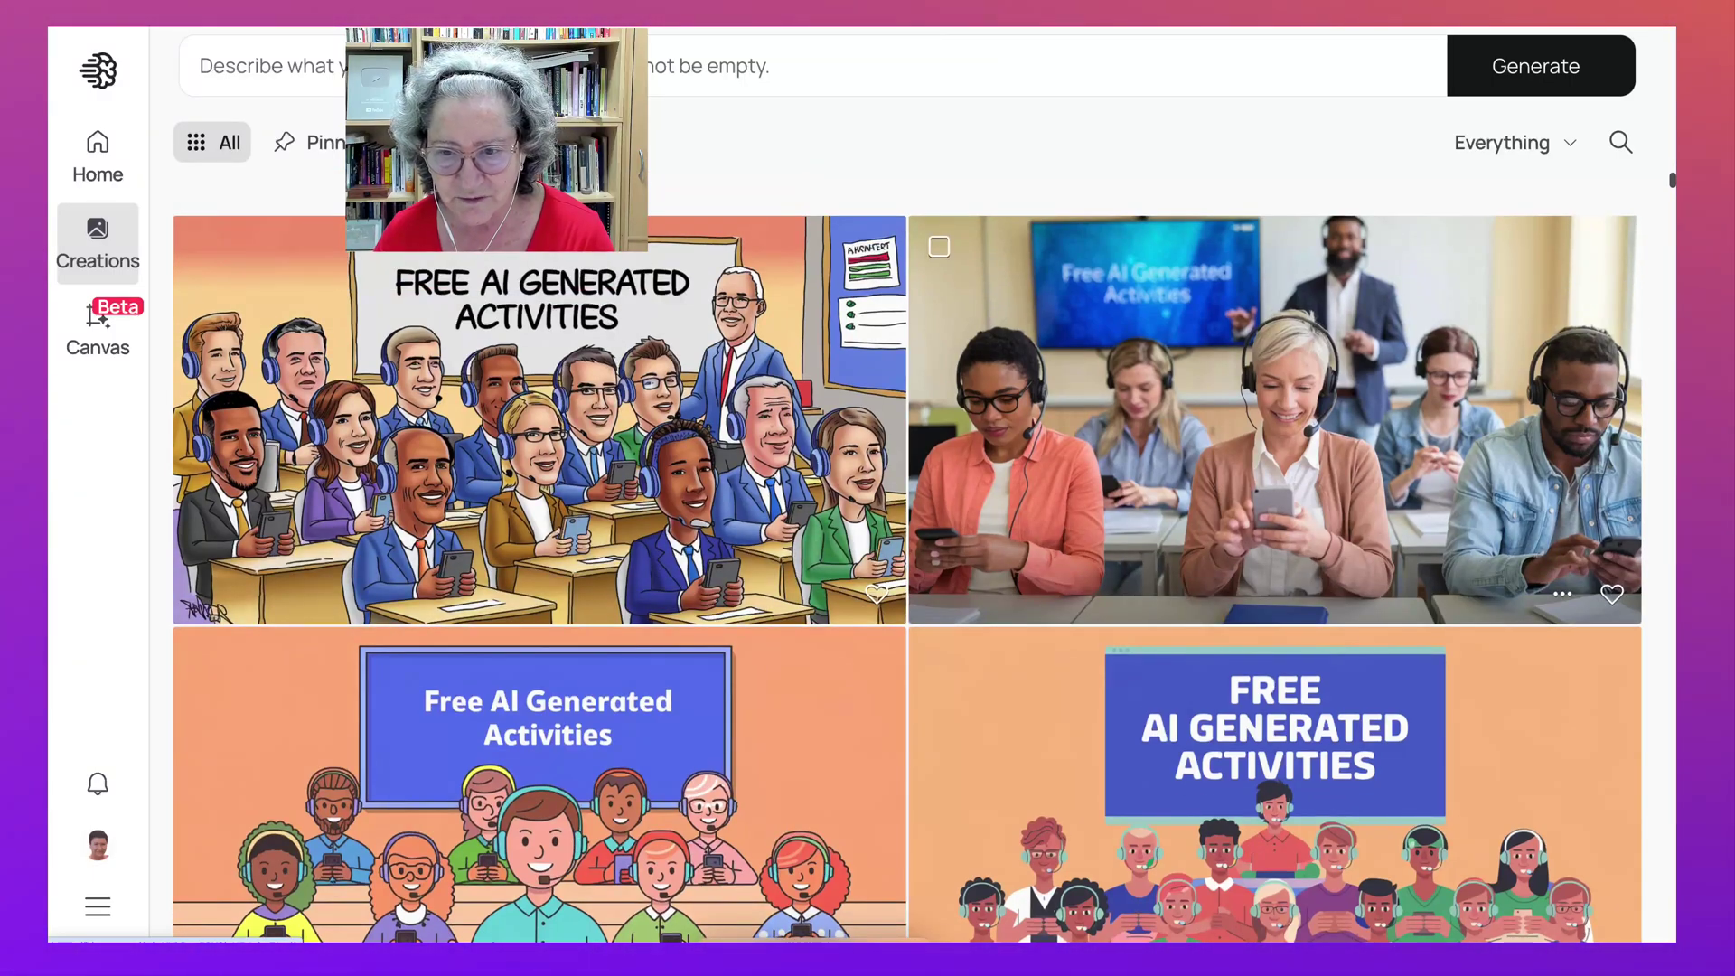
scroll(1274, 416, down, 4)
scroll(1274, 416, down, 13)
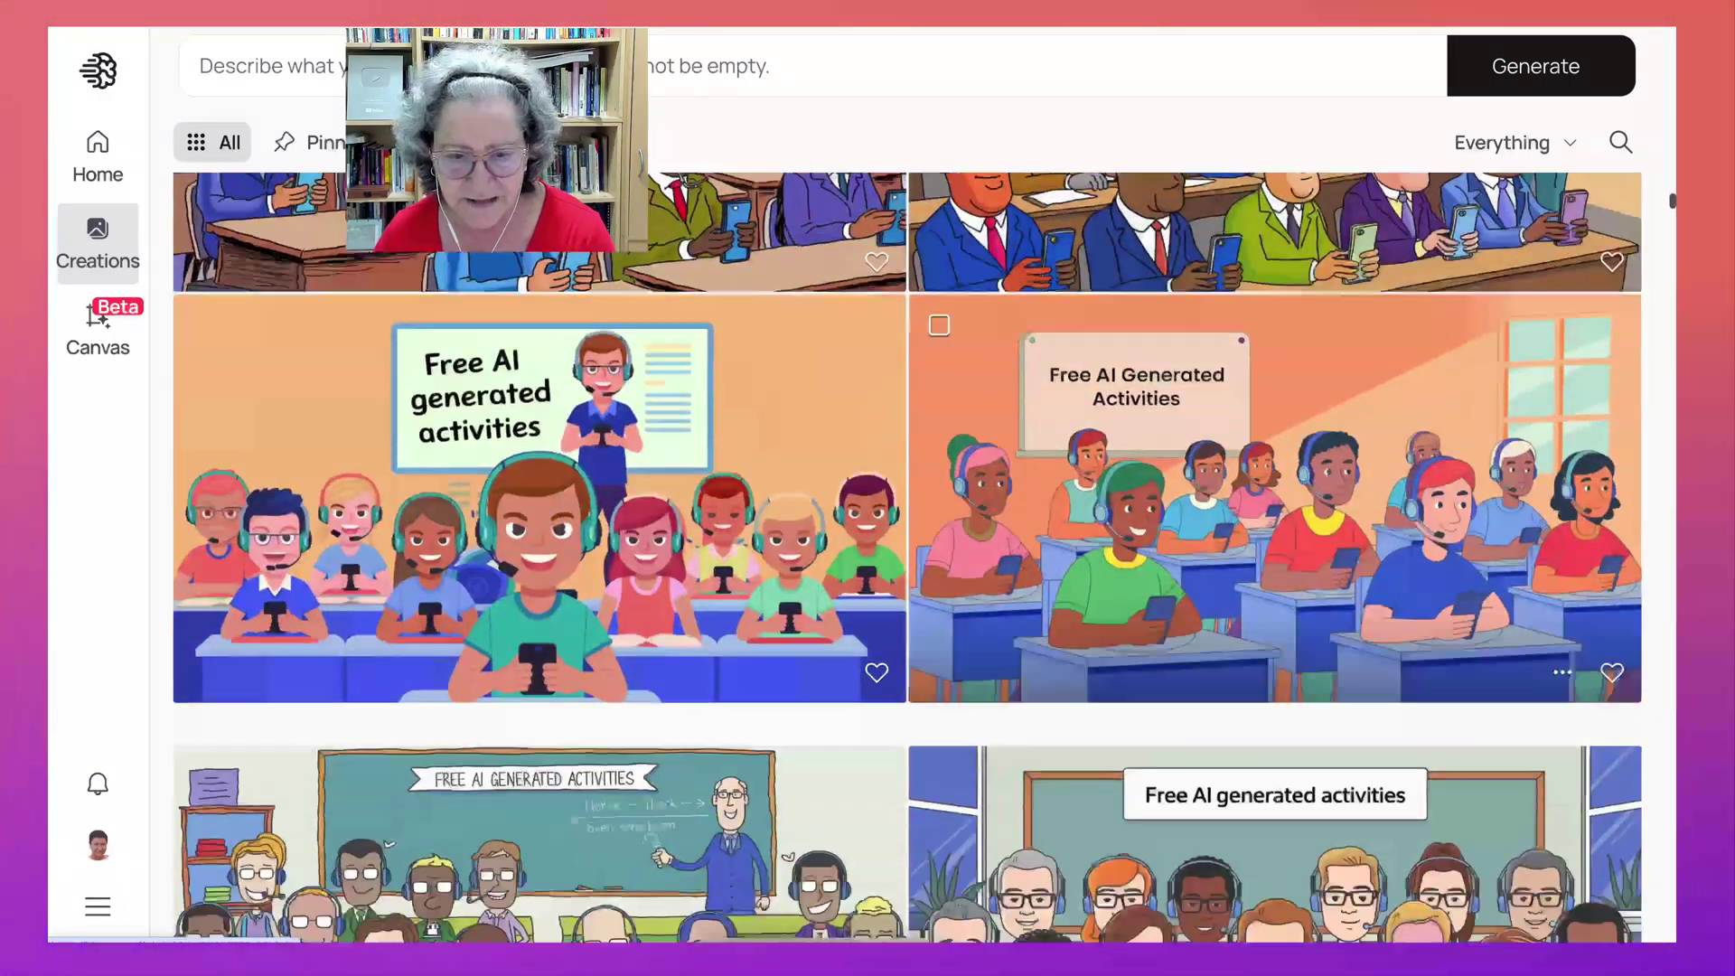
scroll(1275, 416, down, 12)
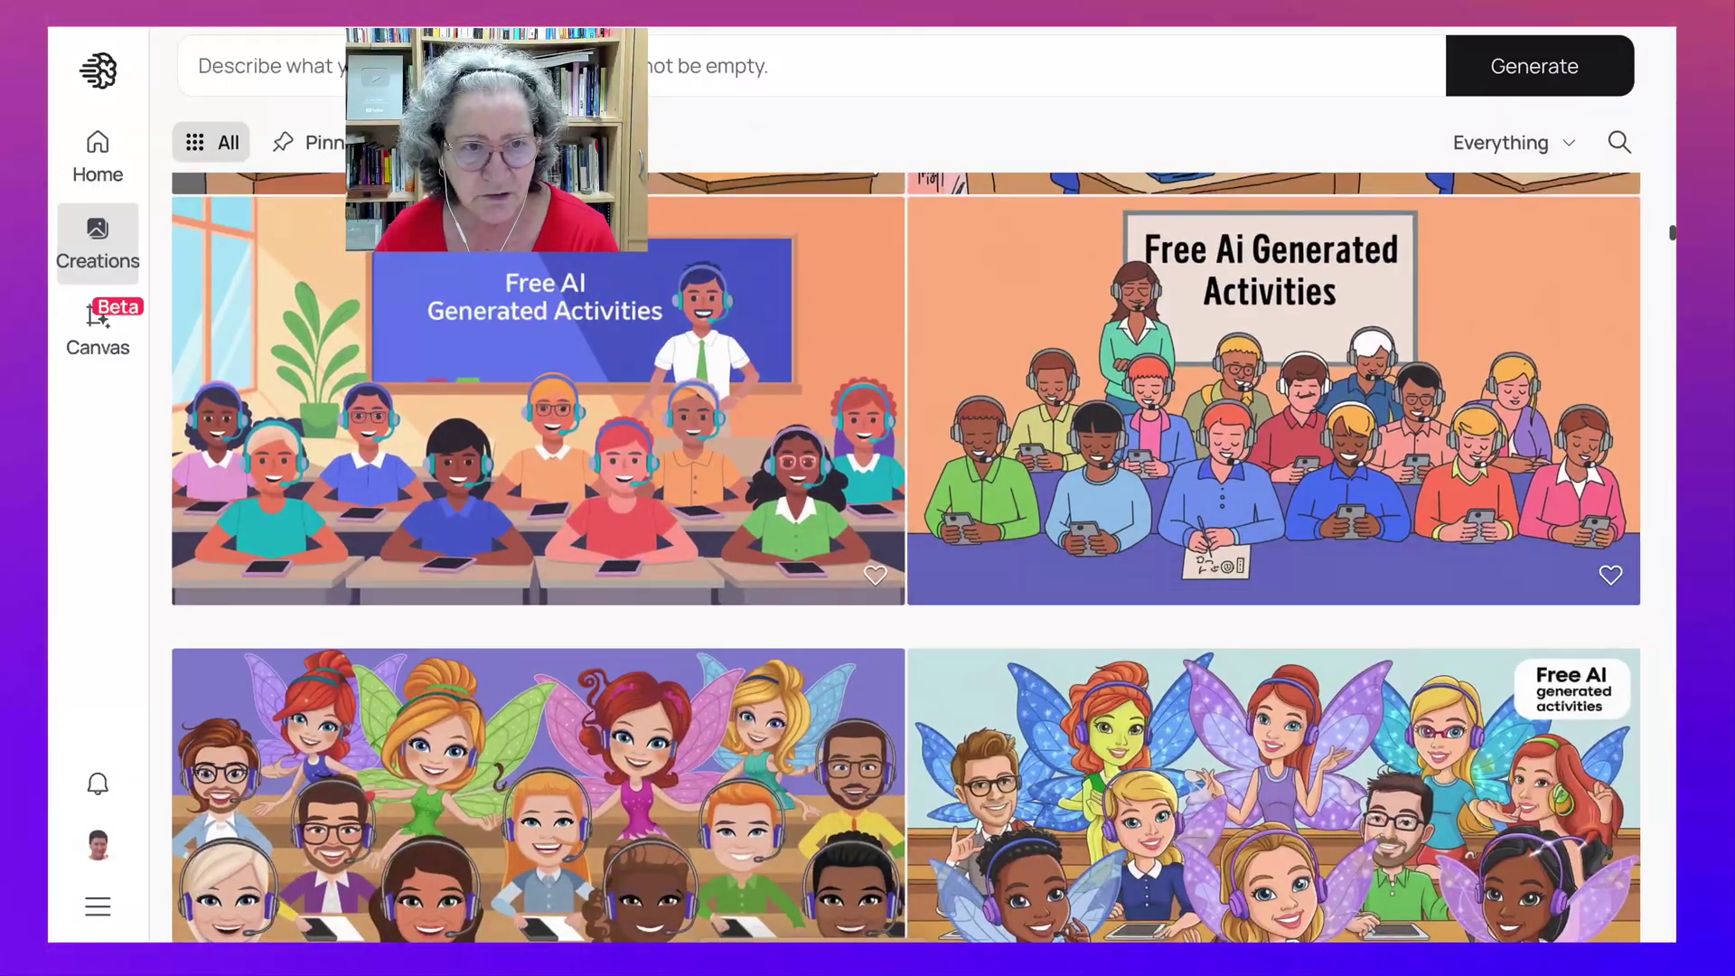
scroll(1275, 416, up, 6)
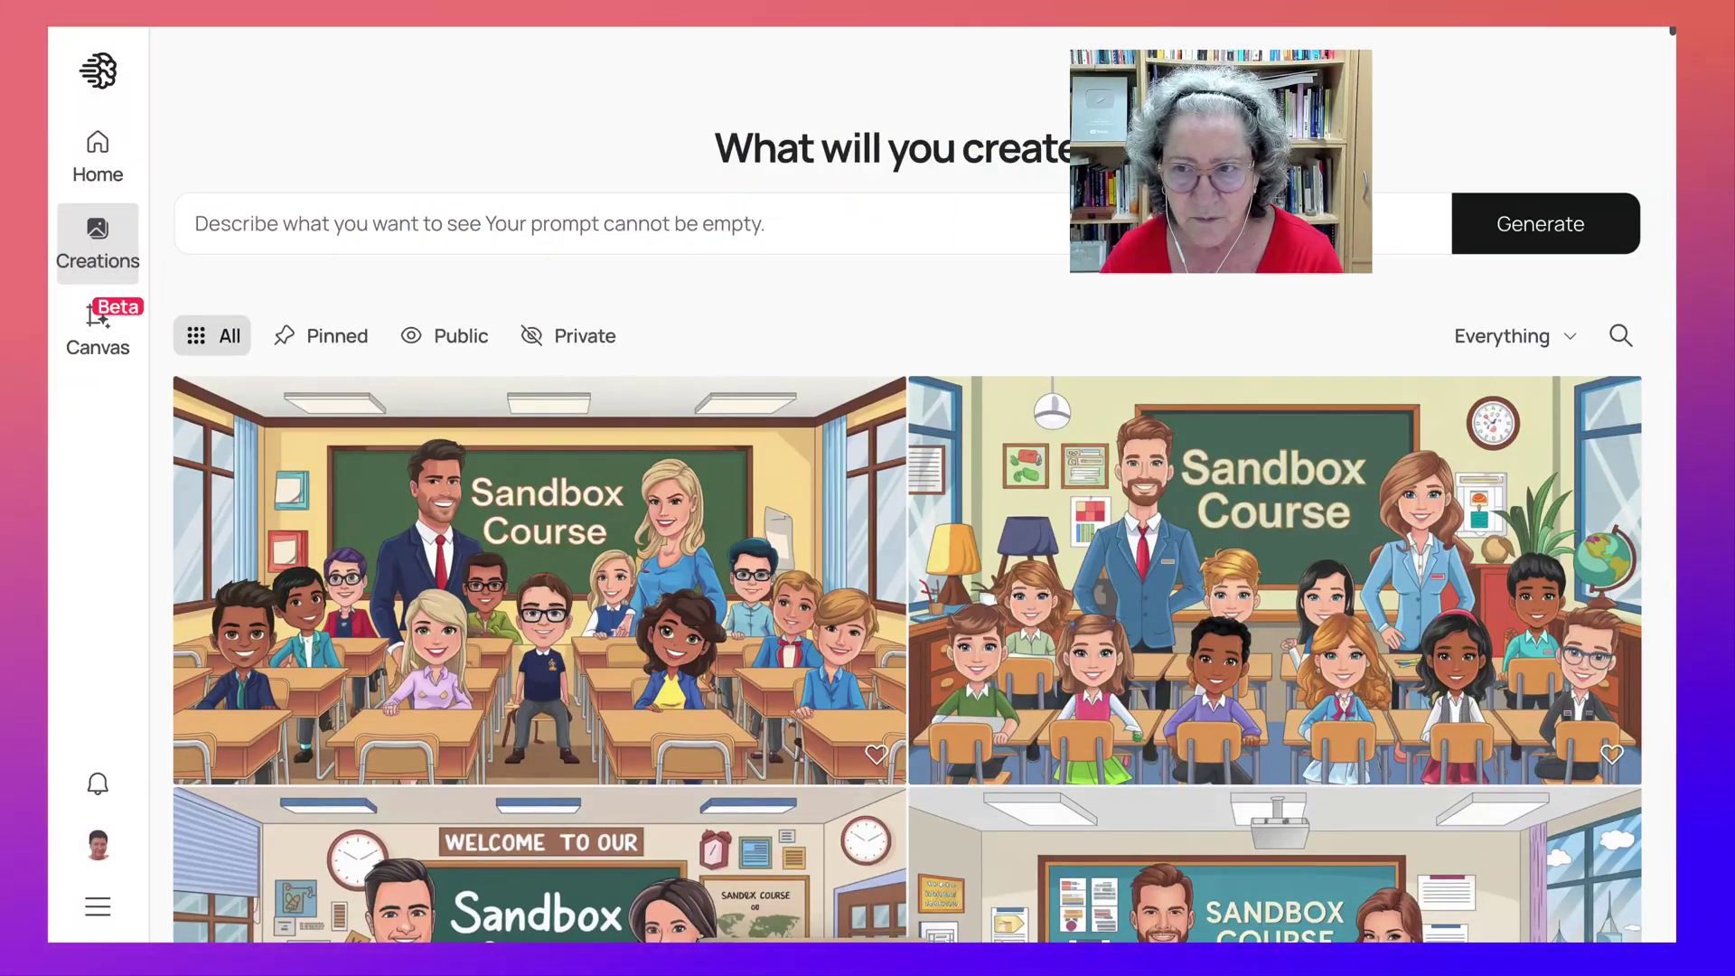
- Expand the image prompt form again and review its style choices, rendering, seed number and negative prompt options
click(195, 224)
scroll(1380, 529, down, 2)
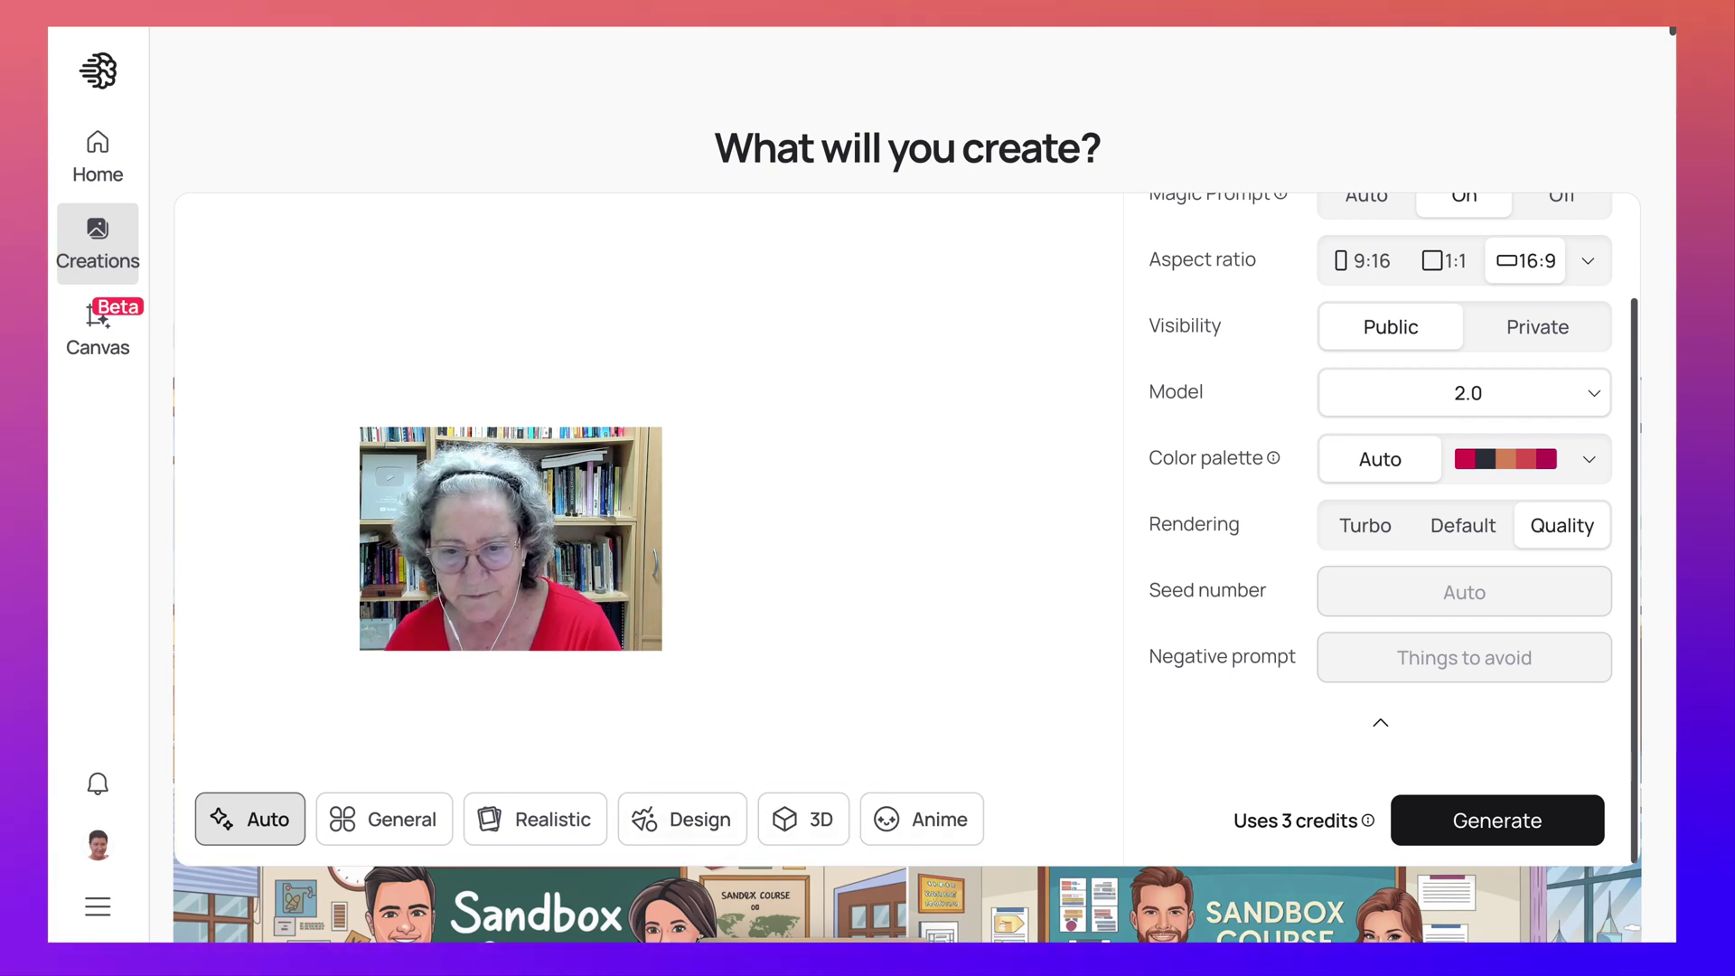
scroll(1380, 529, up, 2)
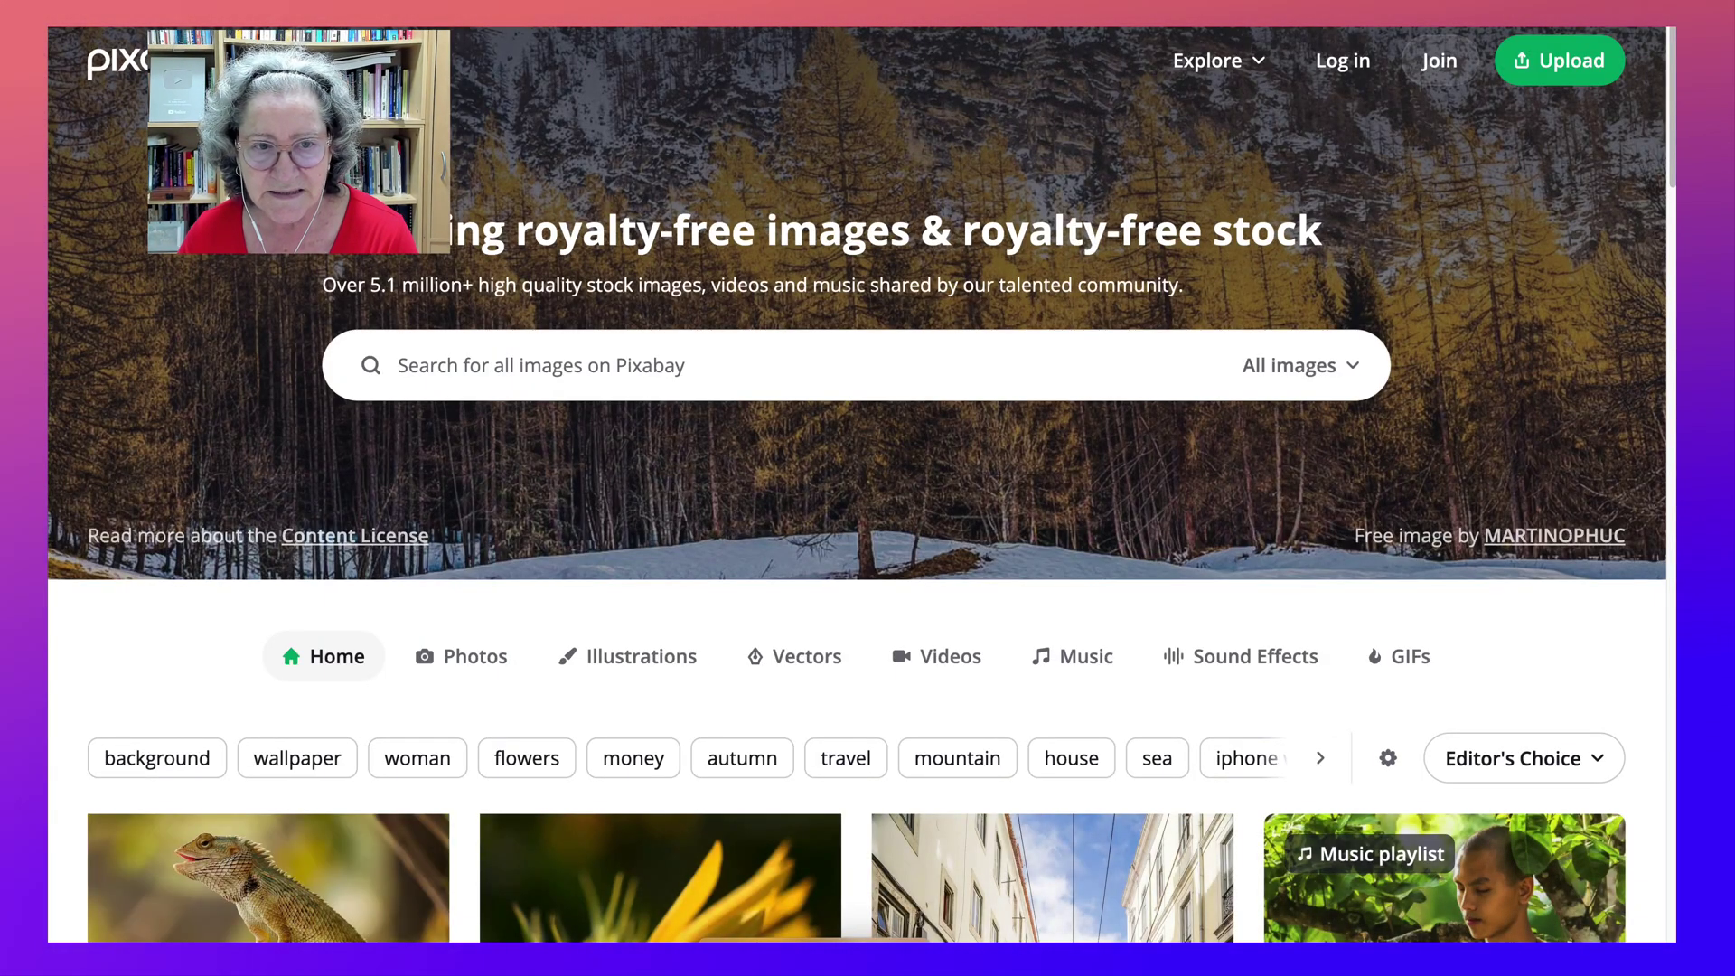
- Look over the media categories on the Pixabay home page and return to the slide listing AI image generators
scroll(857, 488, down, 3)
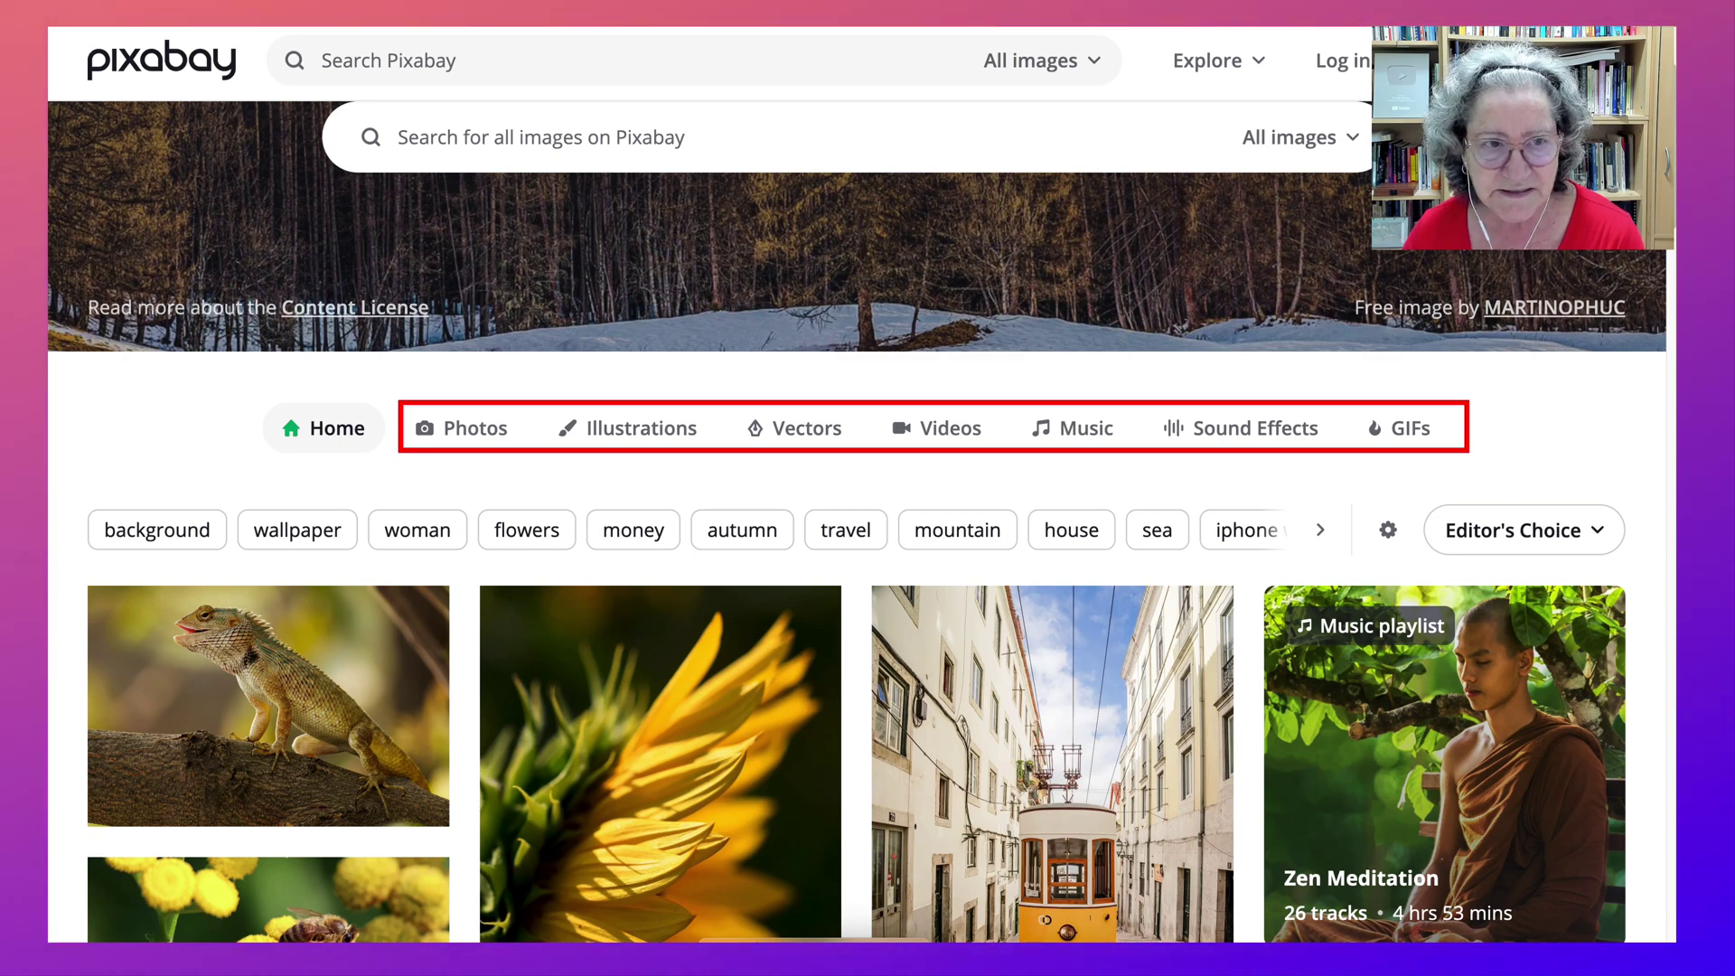
key(ctrl+shift+Tab)
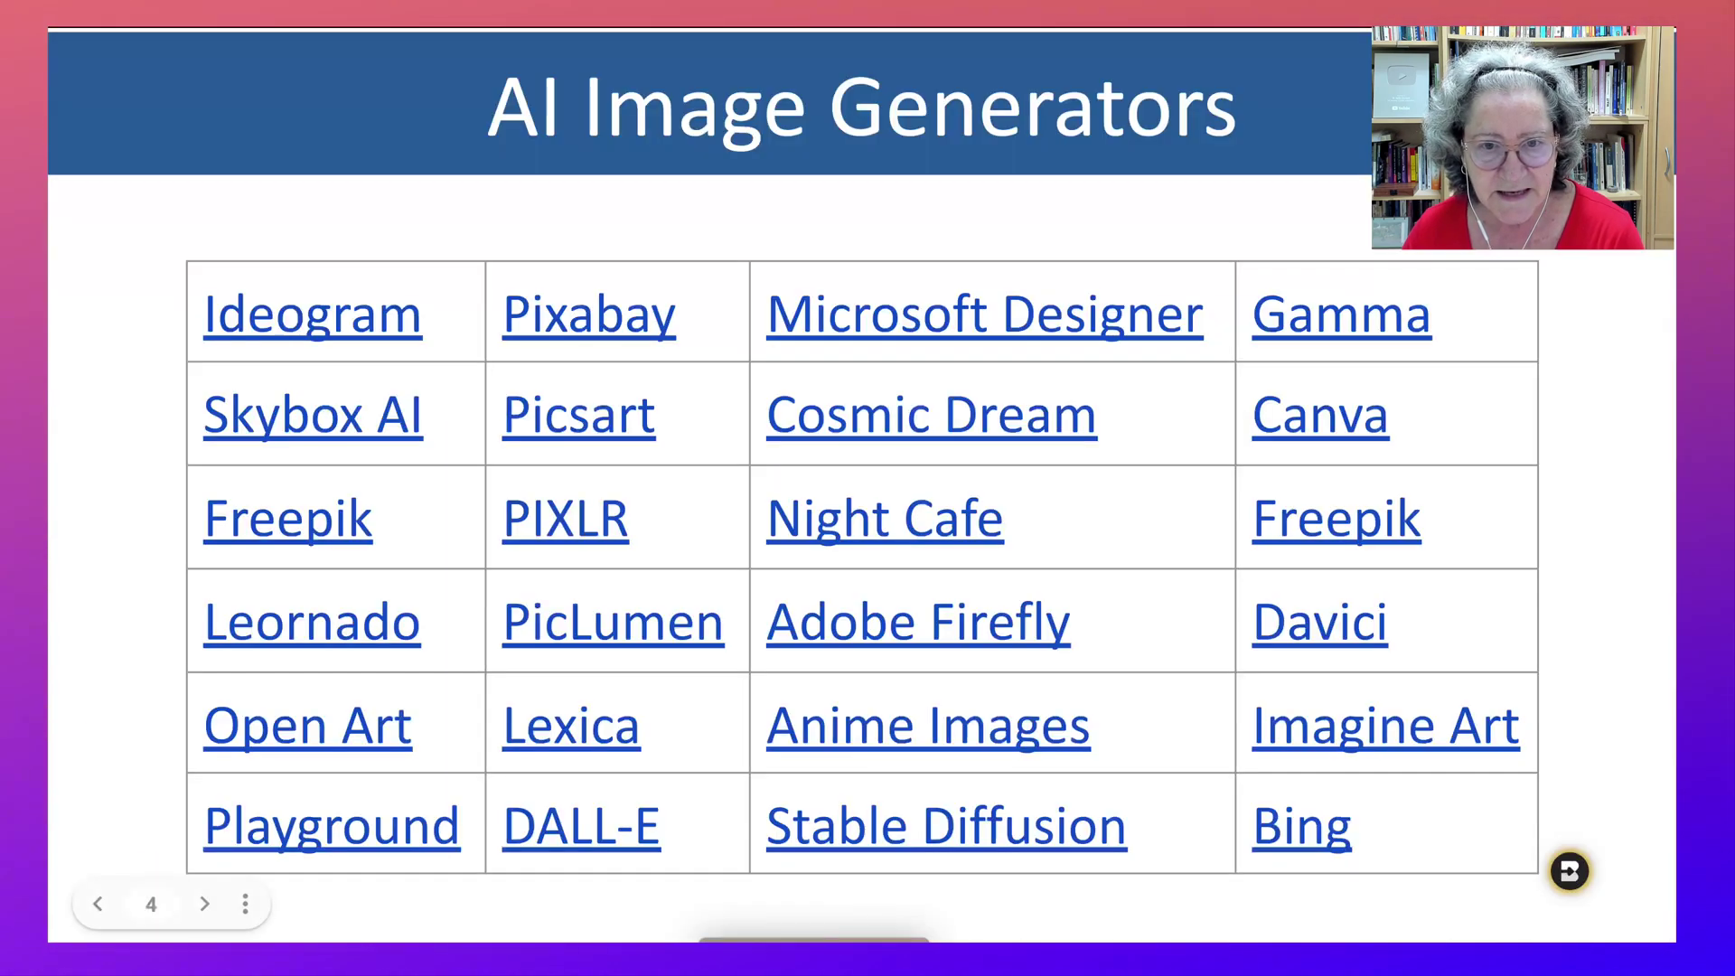
- Switch to Microsoft Designer and open the saved project "Fox wearing a red hat and ai for learning"
key(Right)
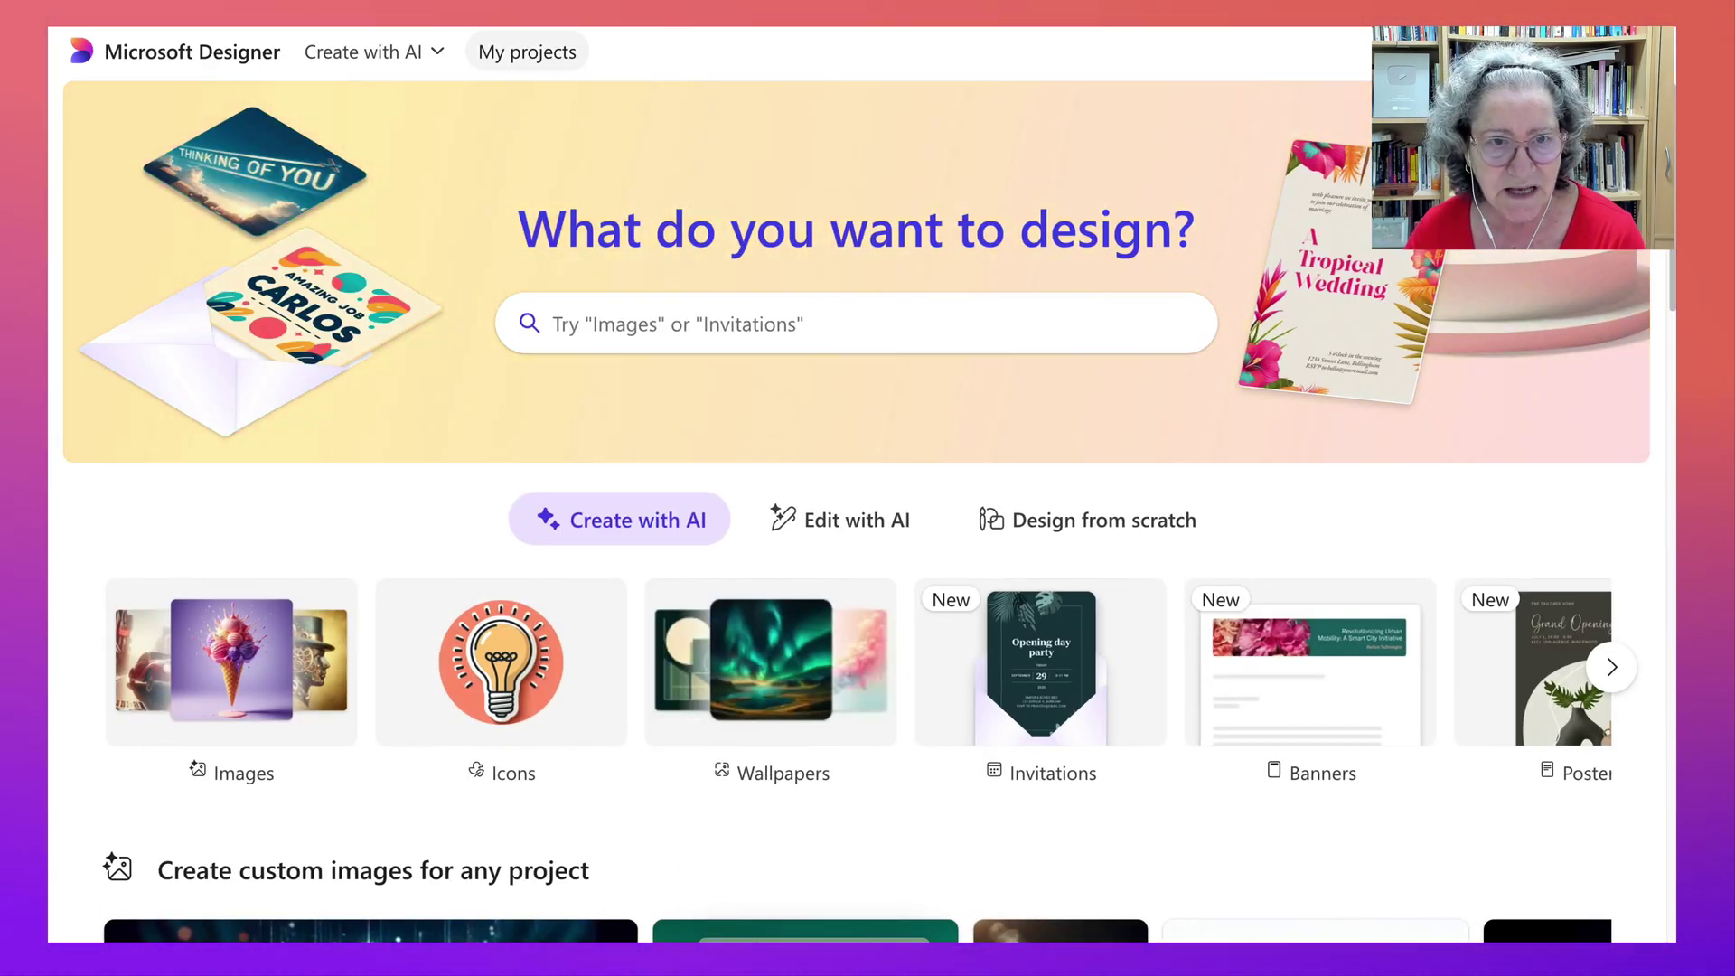
click(527, 51)
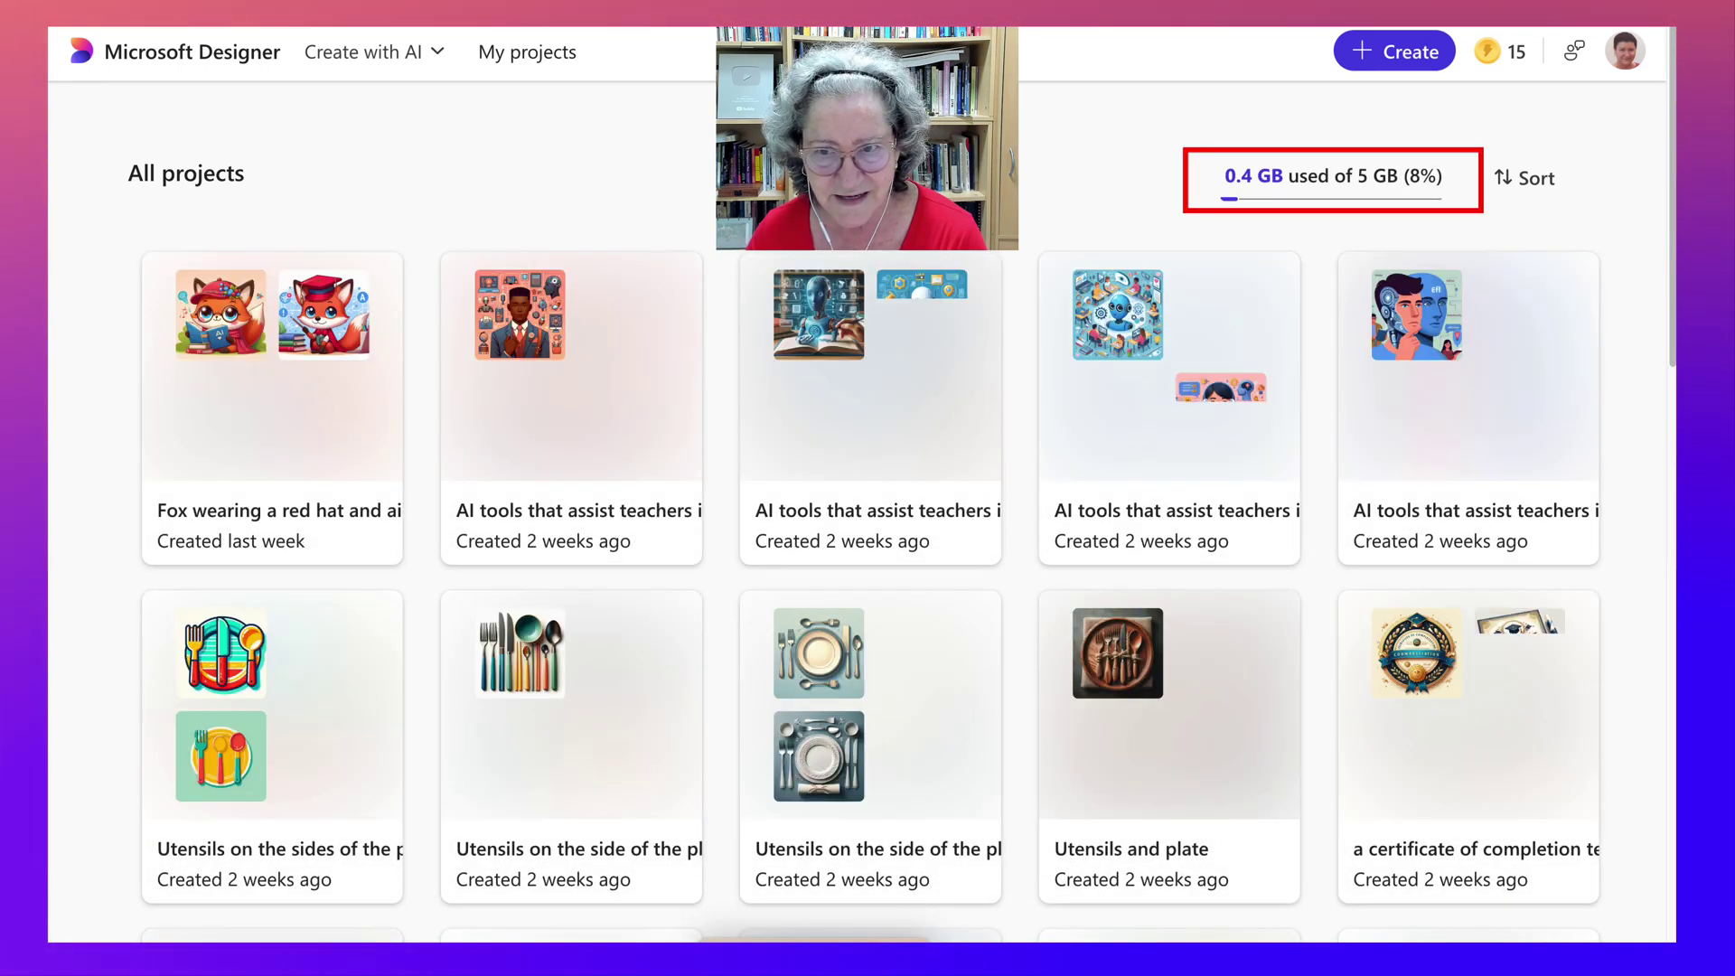
click(272, 406)
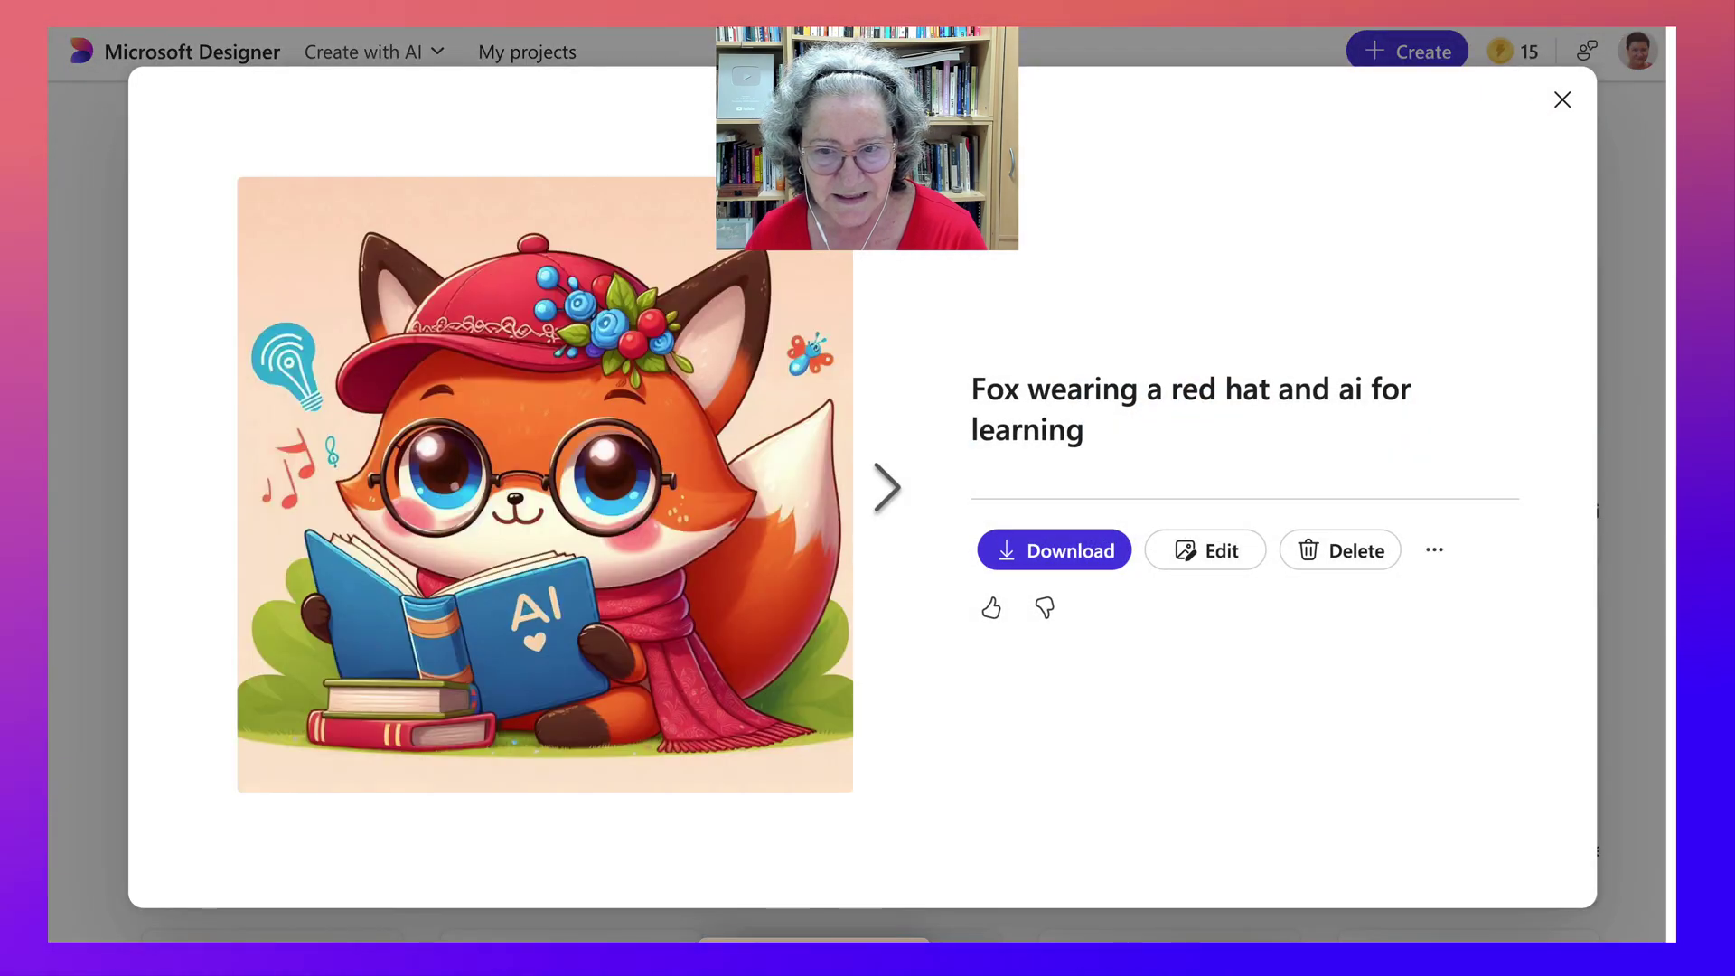
- View each image variation of the fox project, return to the first one and close the project preview
key(Right)
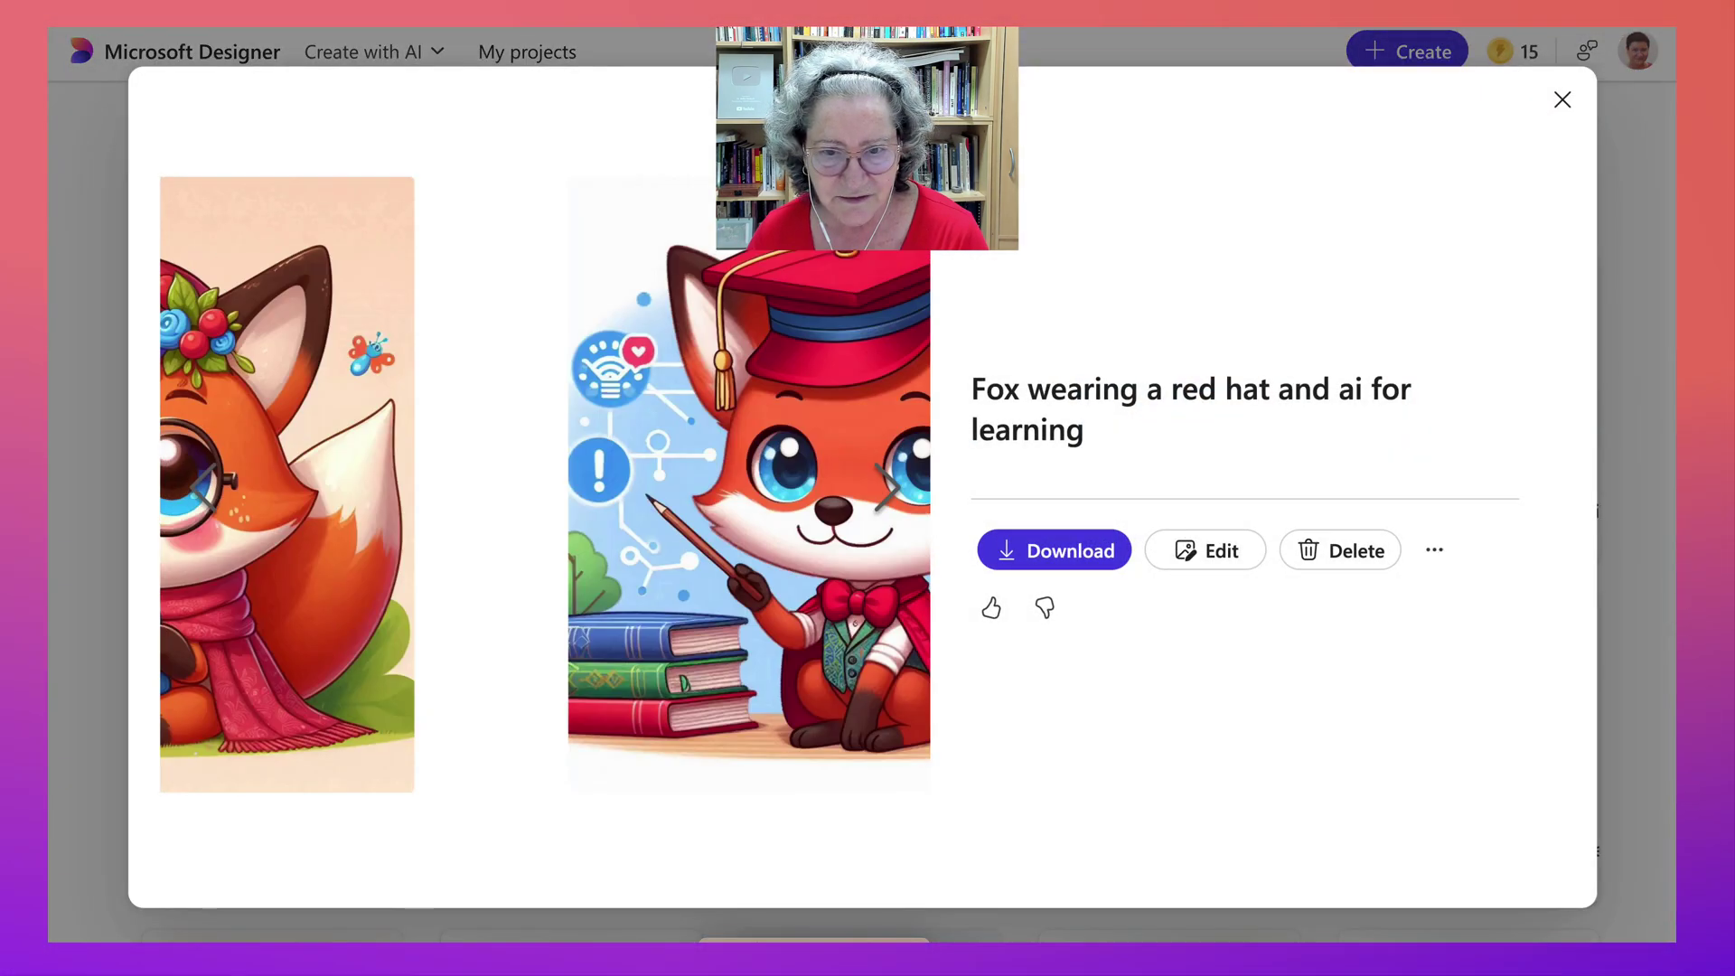
key(Right)
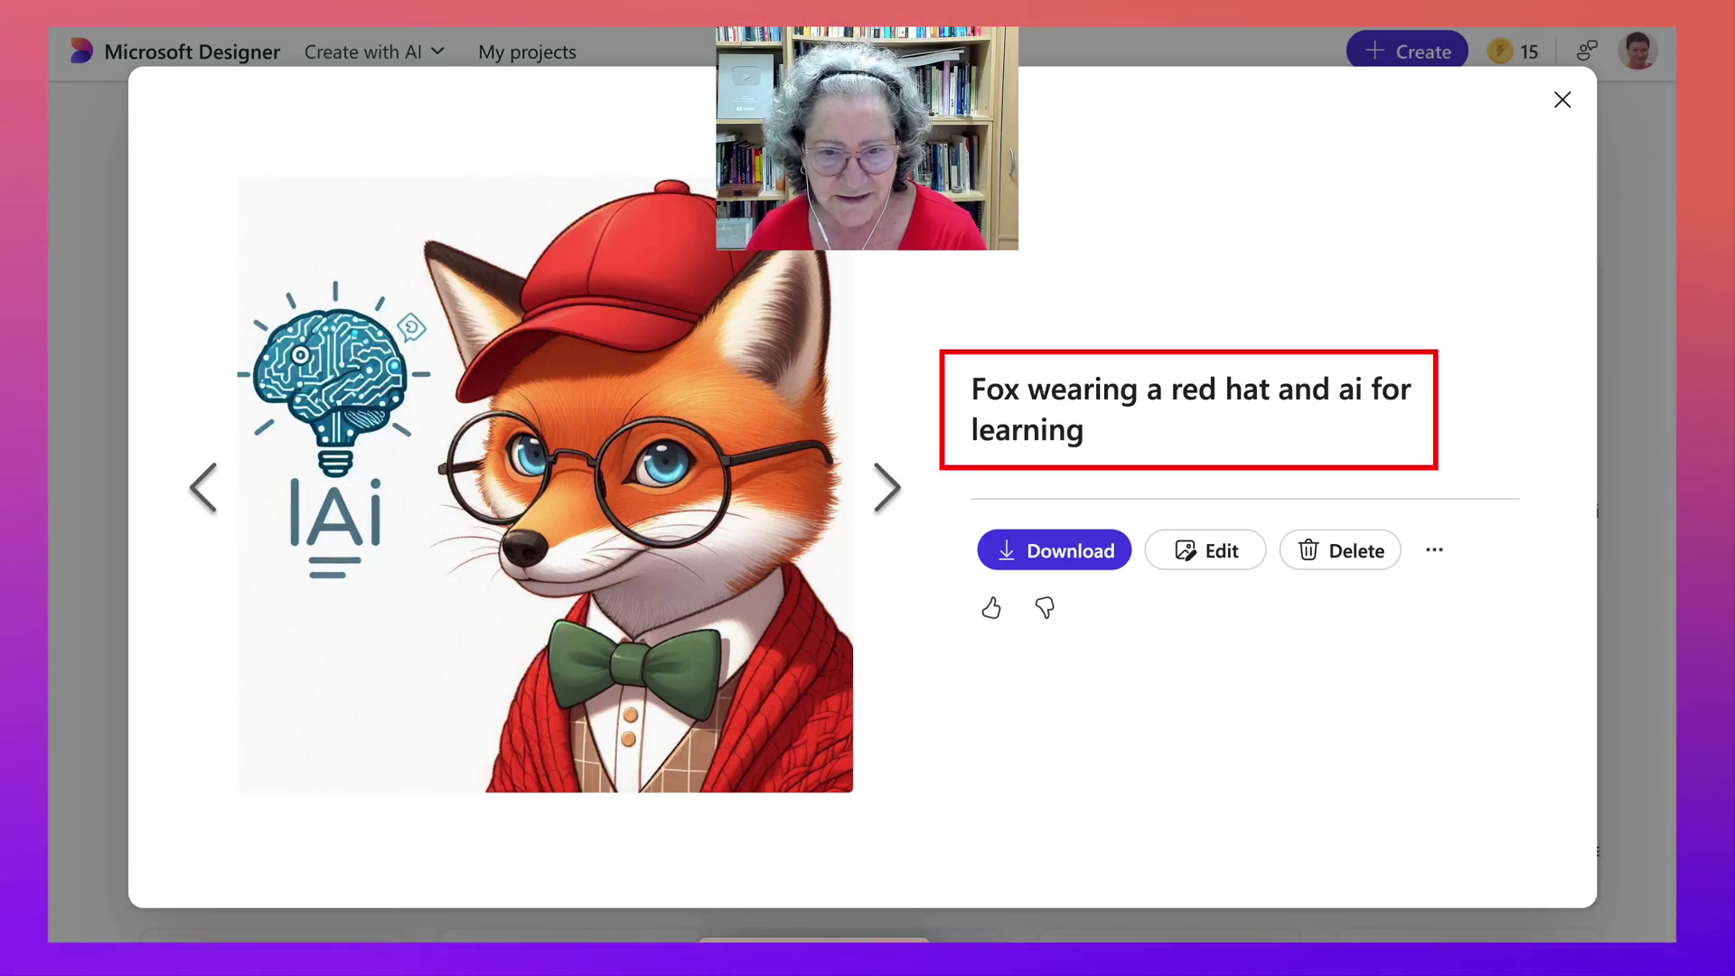
key(Right)
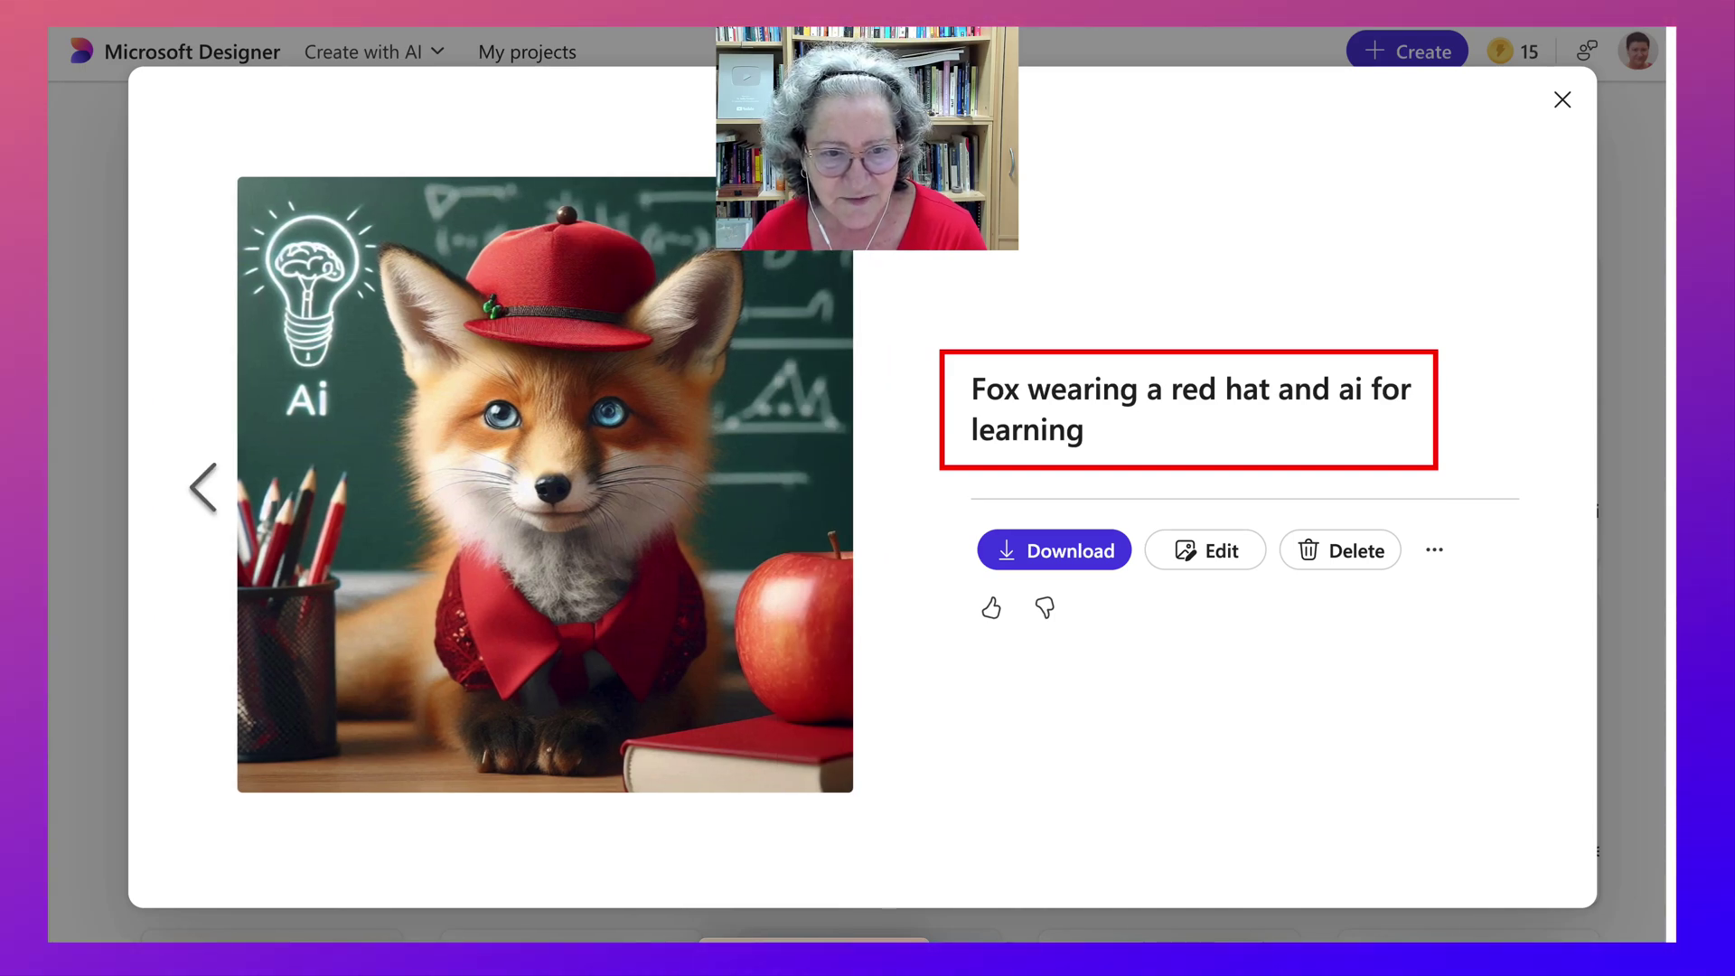
key(Left)
key(Left)
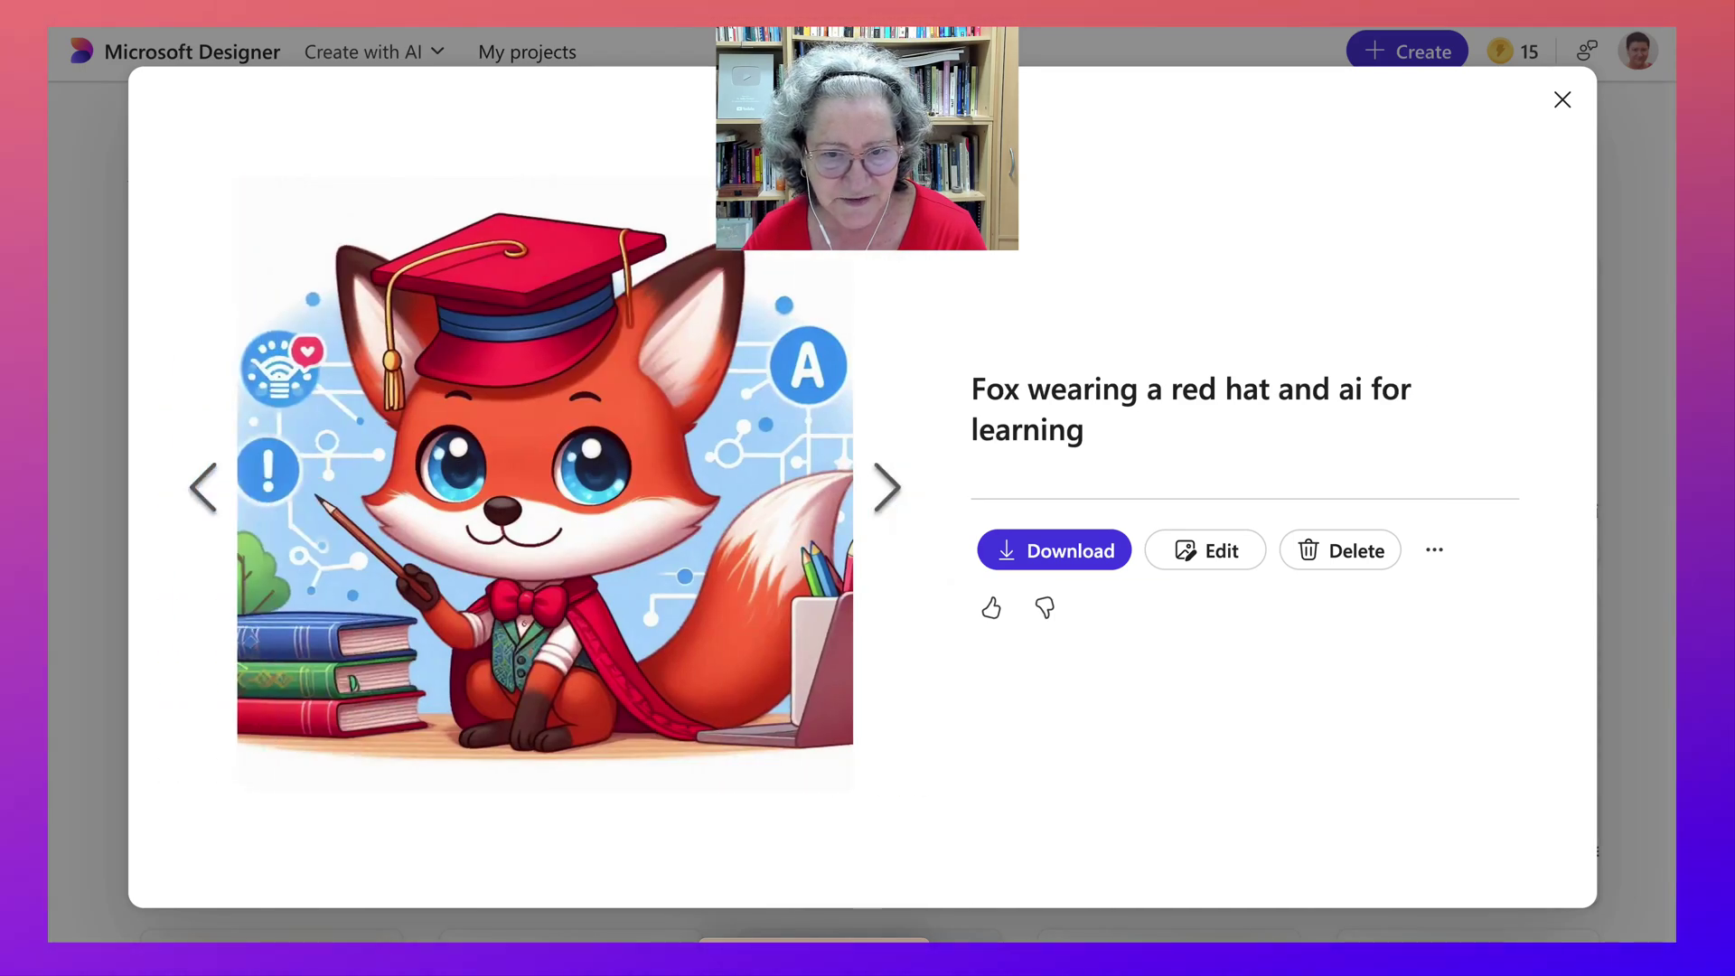
key(Left)
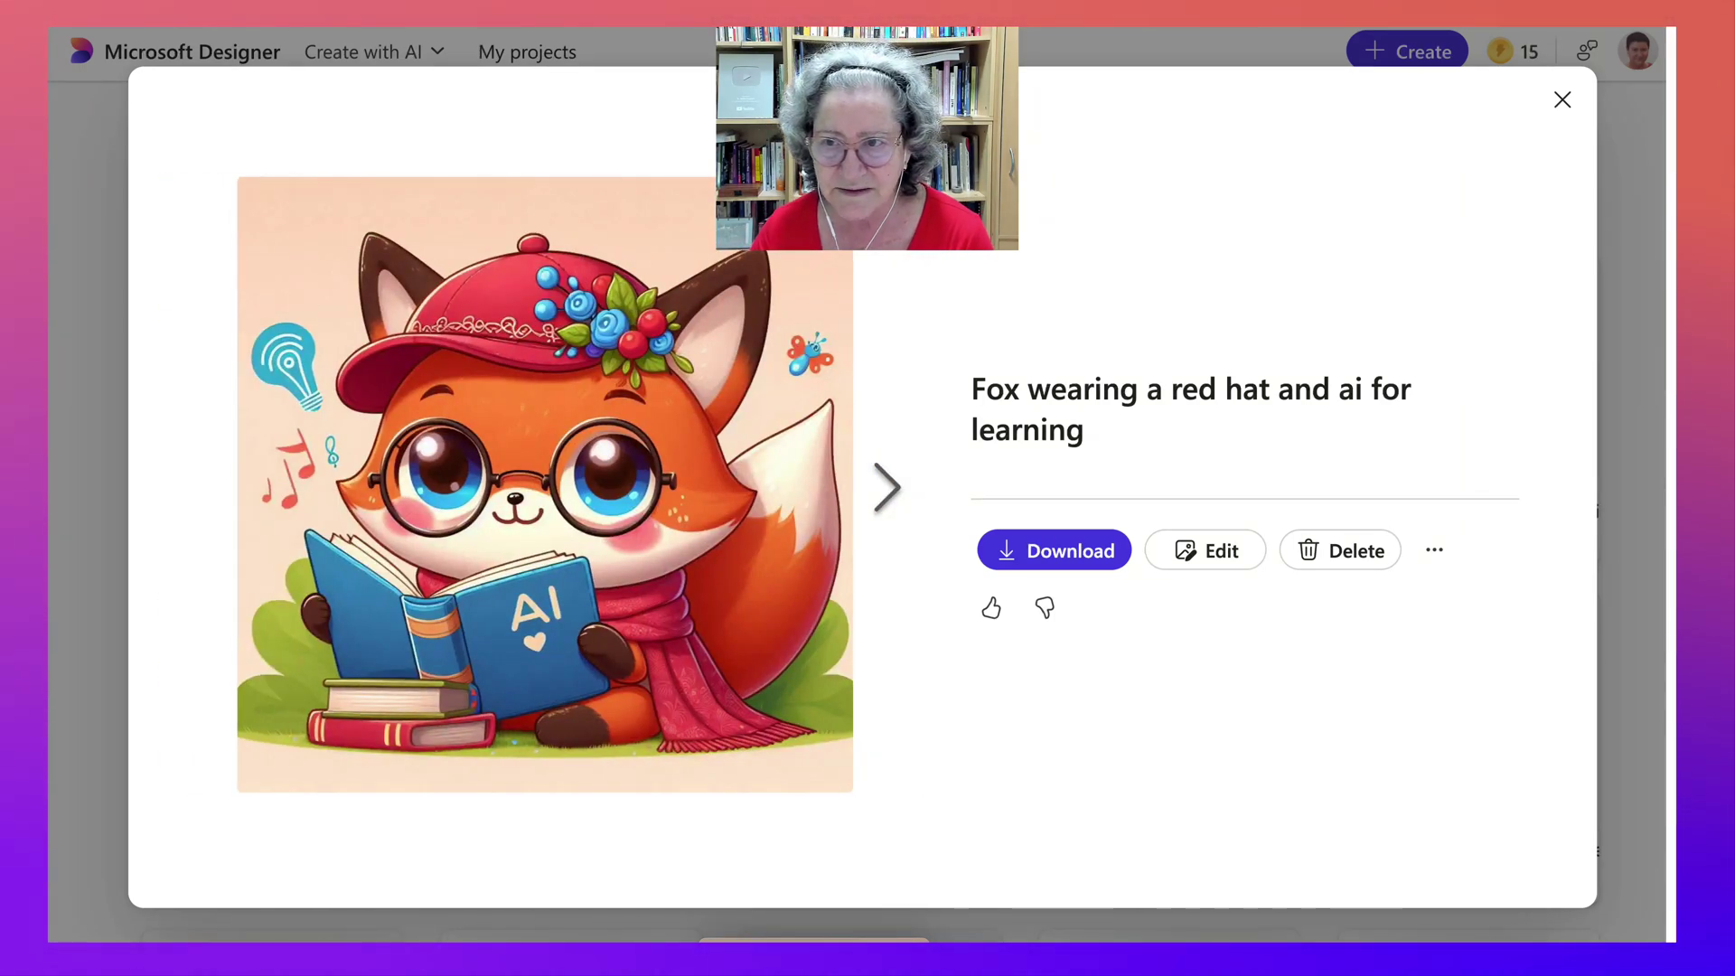
key(Escape)
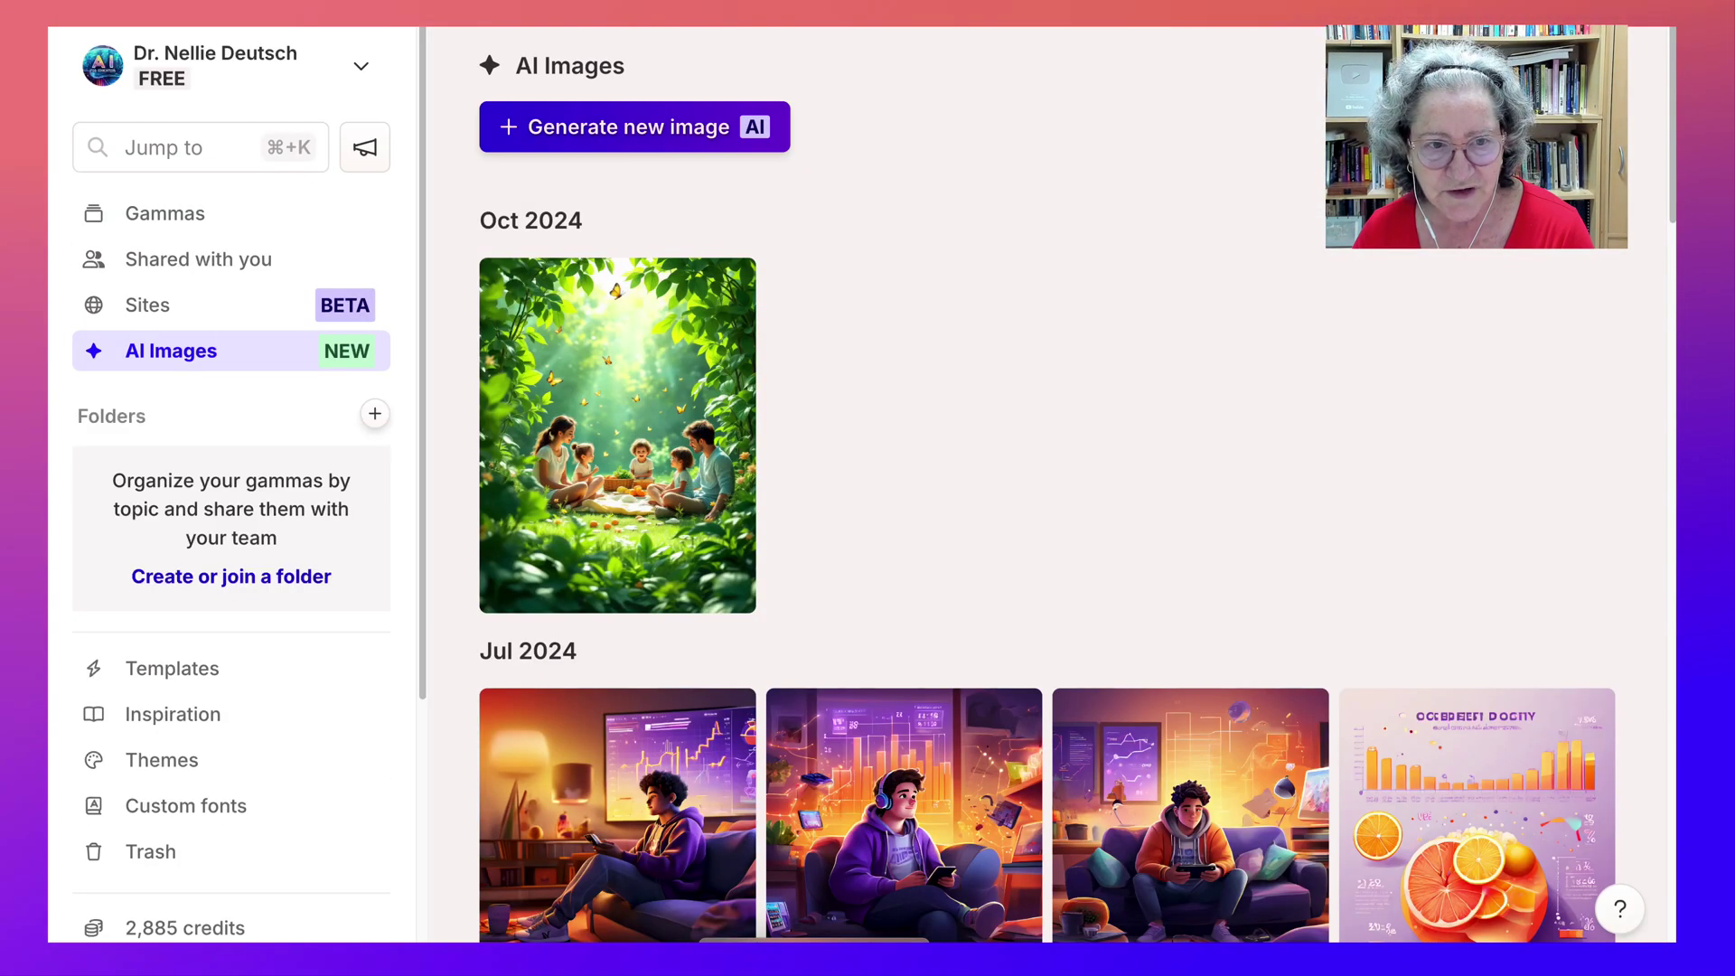
- Look over the previously generated pictures on Gamma's AI Images page
scroll(1049, 488, down, 1)
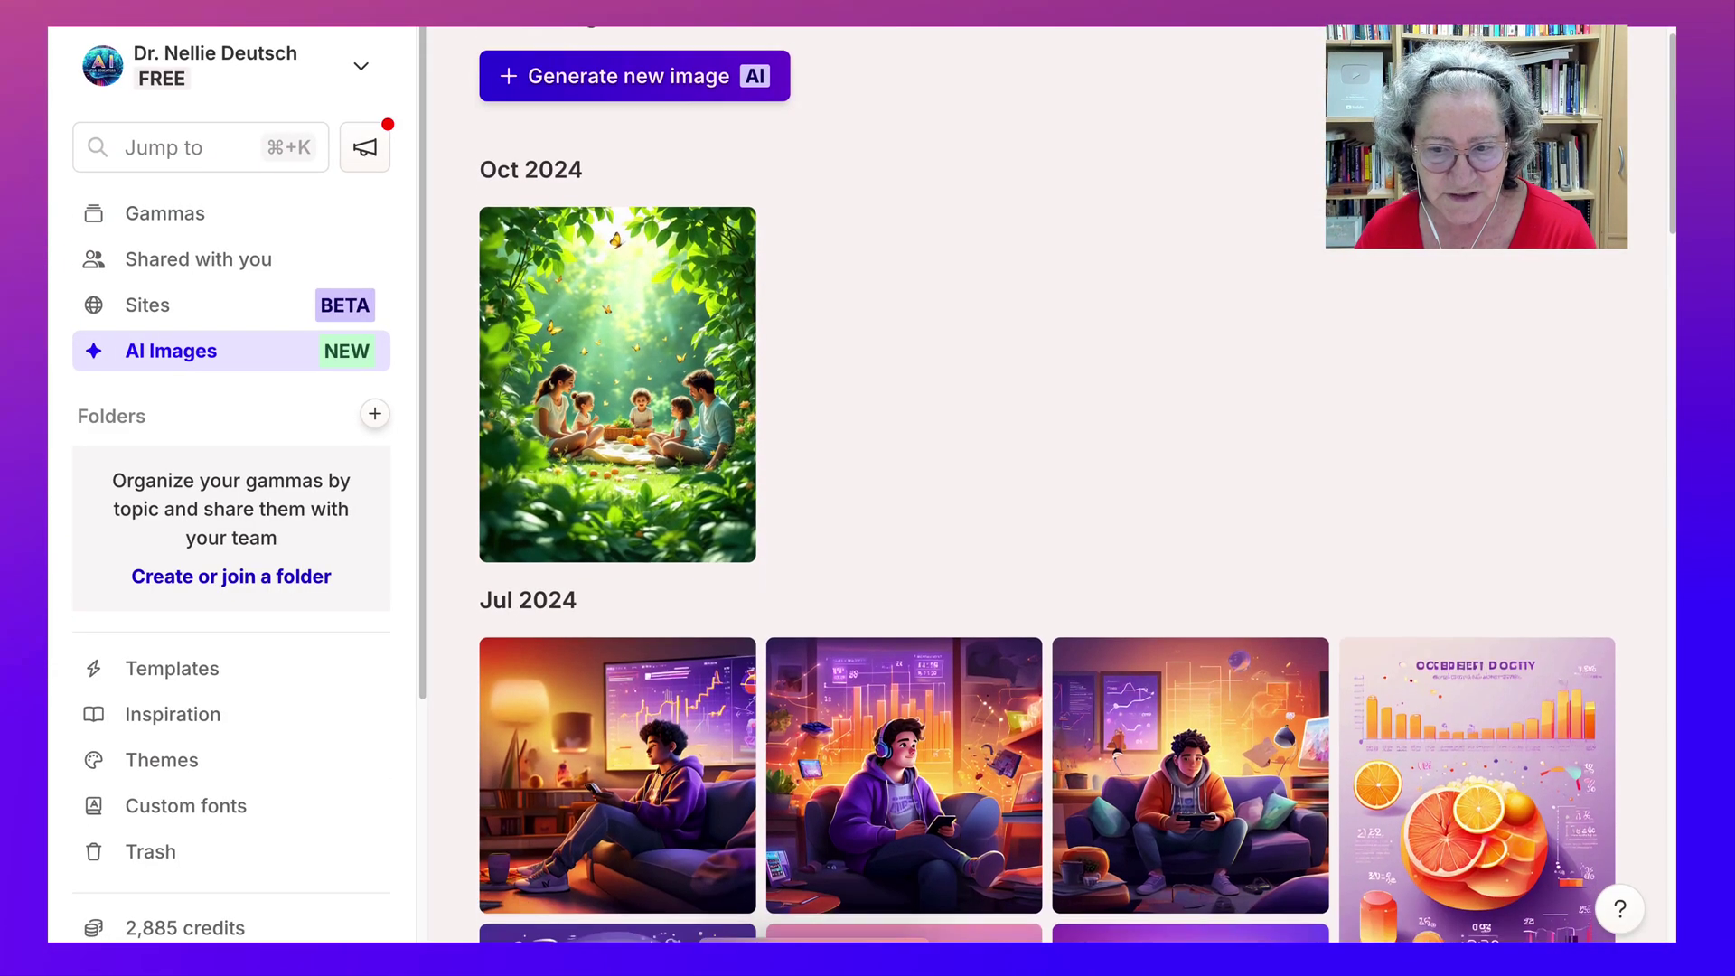
scroll(1048, 489, up, 1)
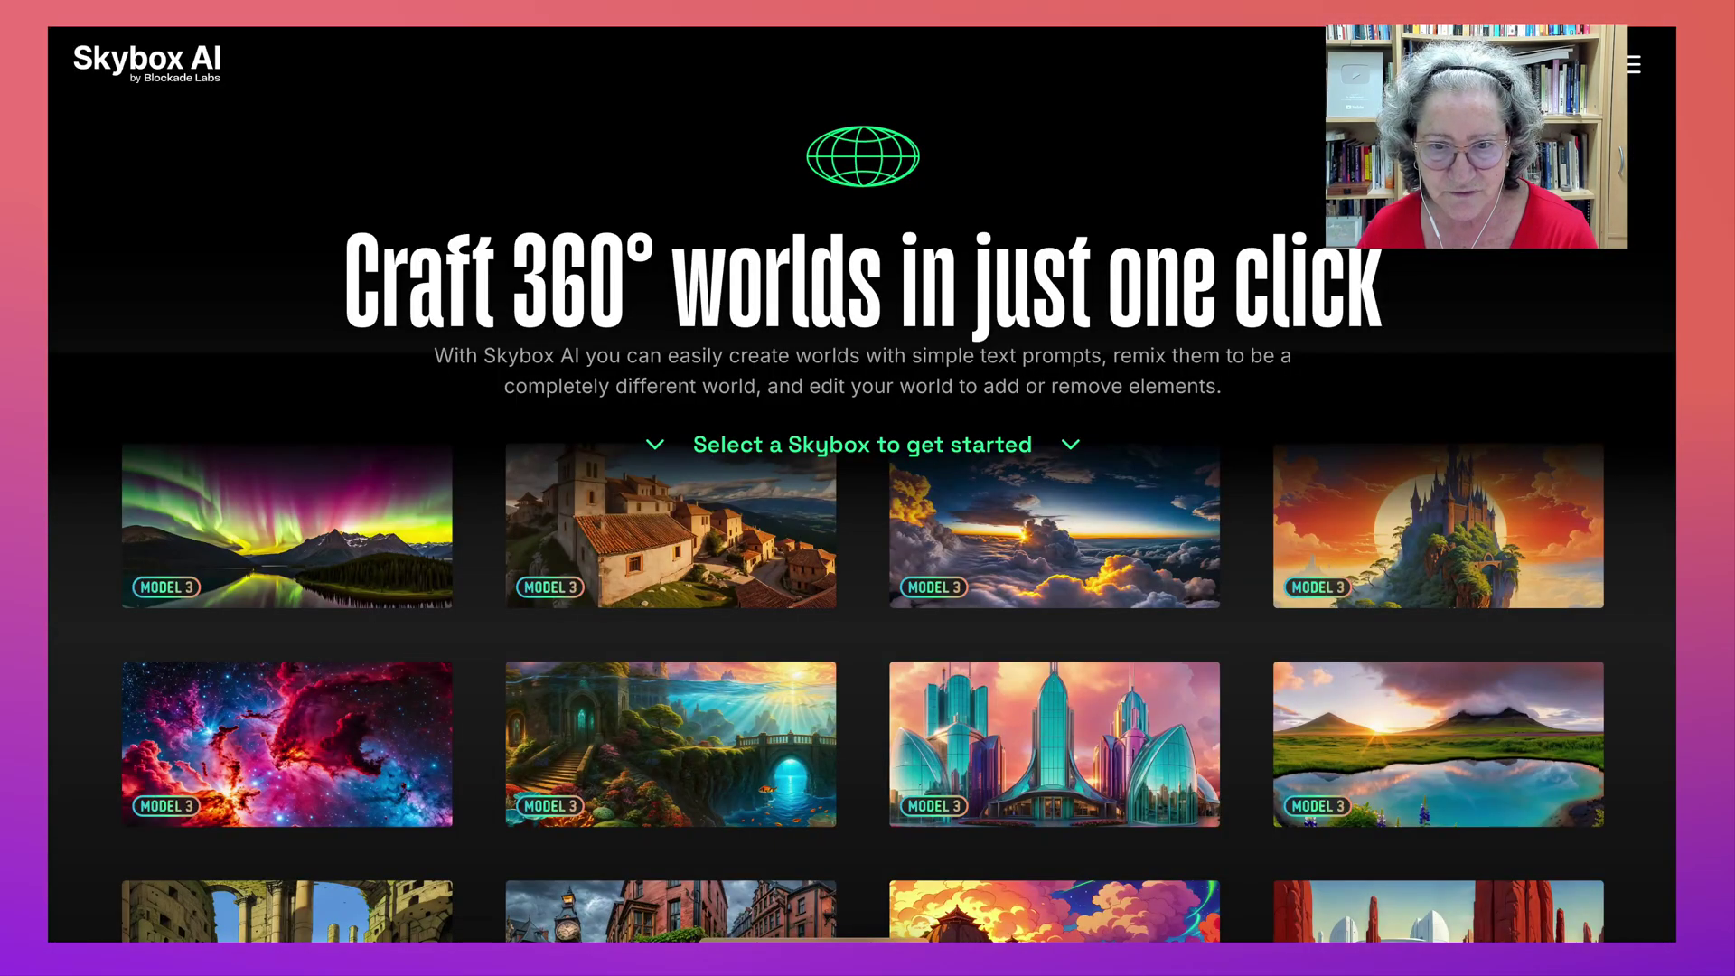
- Browse the Skybox AI sample worlds, start with the red and blue nebula skybox and open its model style list
scroll(1055, 687, down, 1)
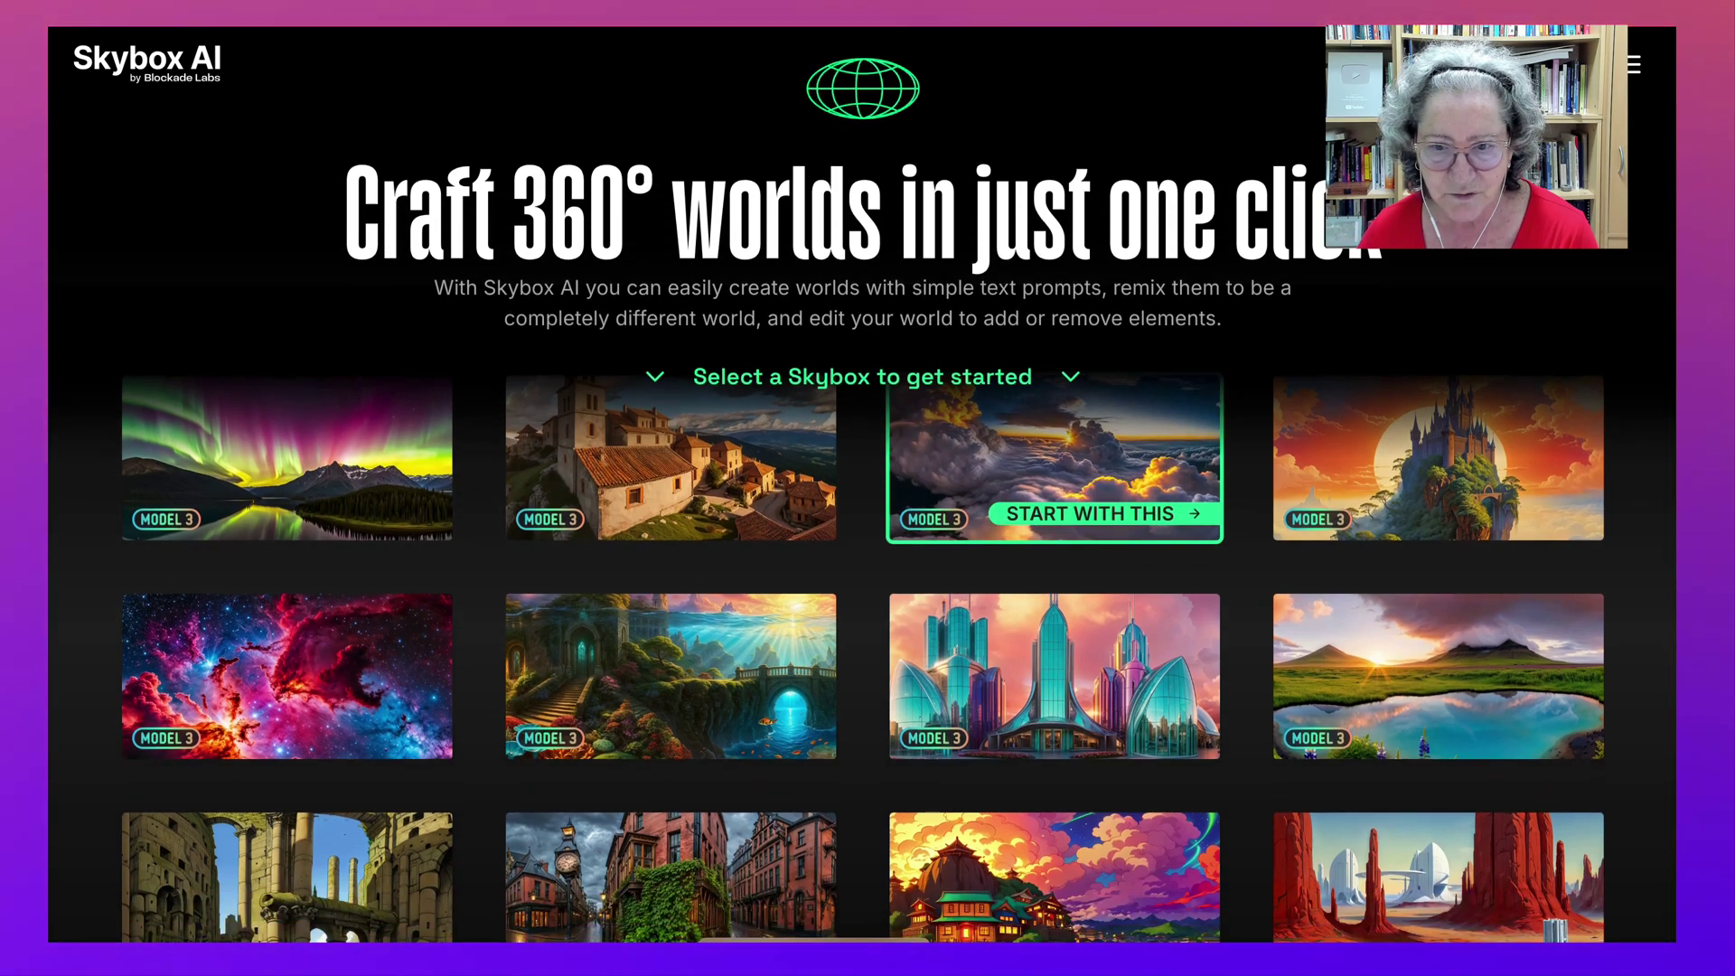
scroll(1055, 632, down, 1)
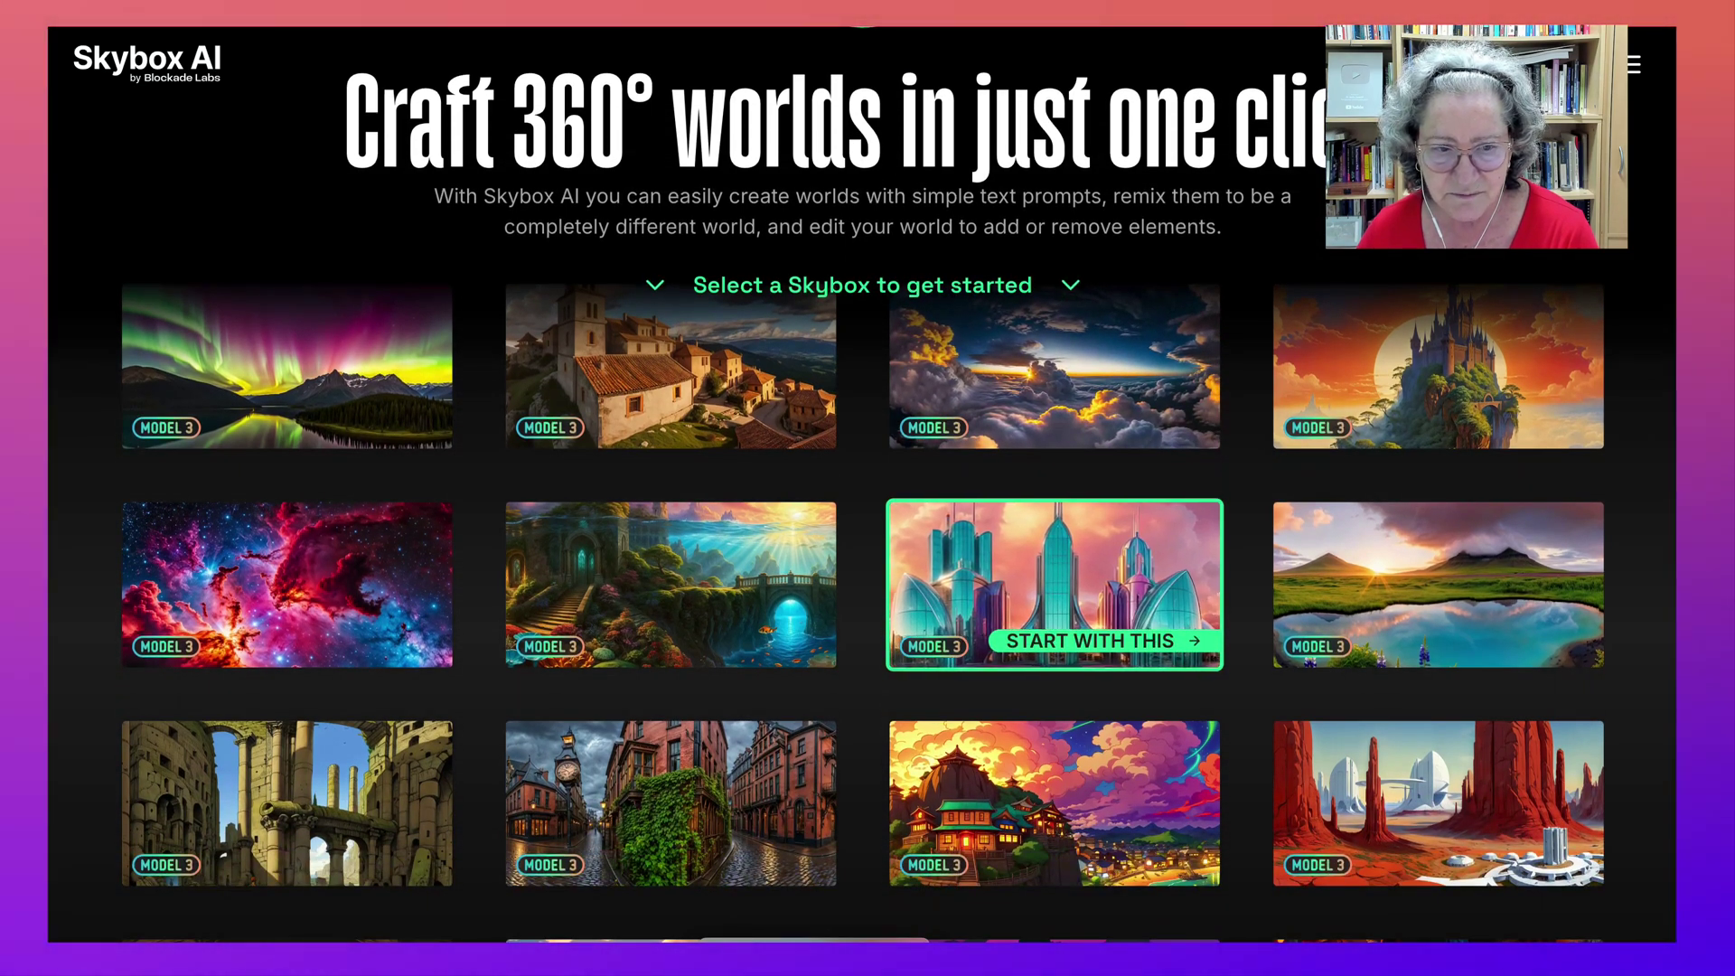
click(337, 640)
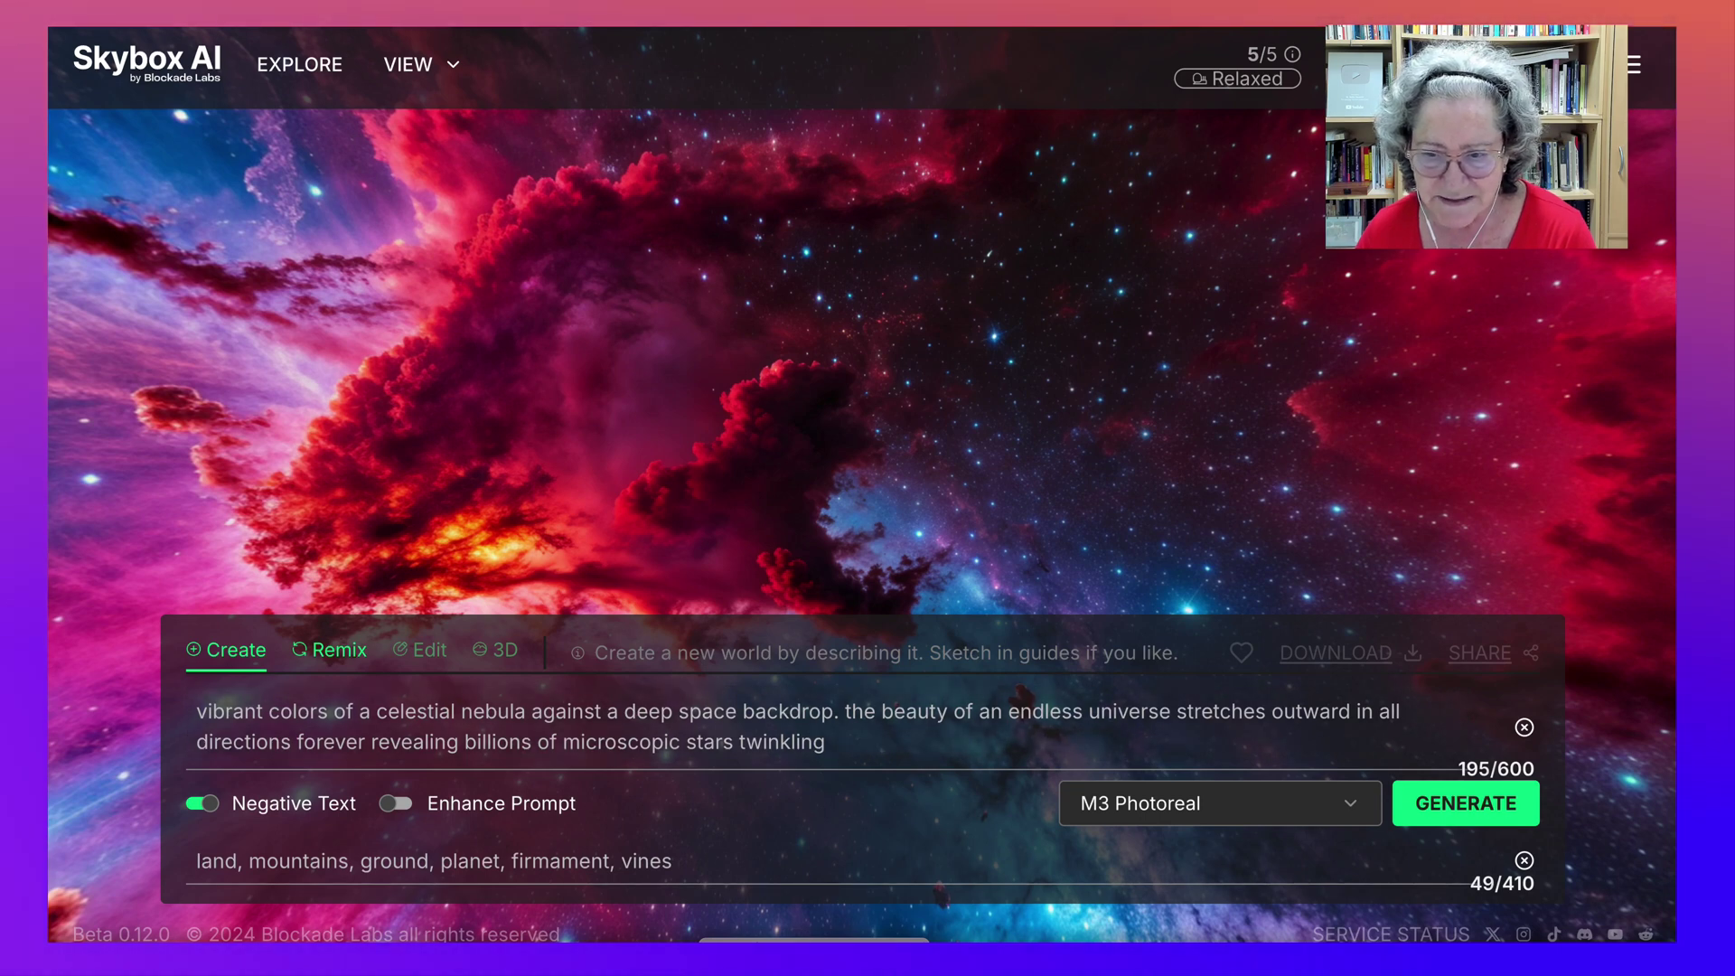
click(1220, 804)
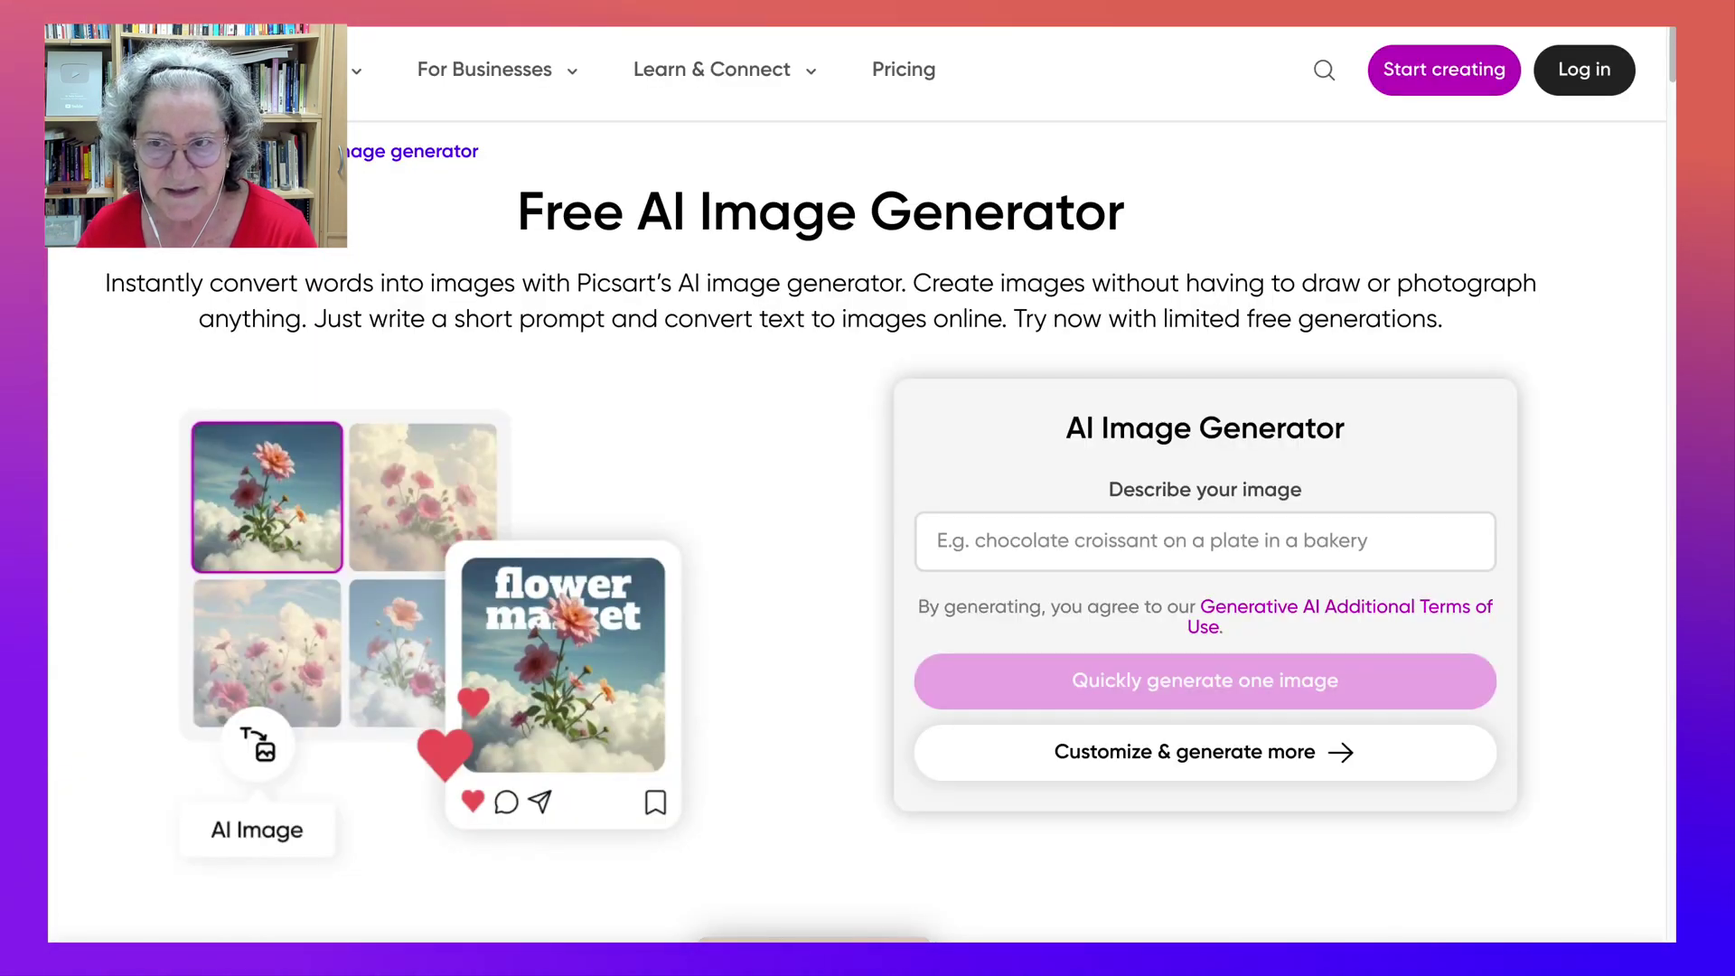
- Look over Picsart's Free AI Image Generator page and the prompt field of Canva's Free Online AI Image Generator
mouse_move(730, 70)
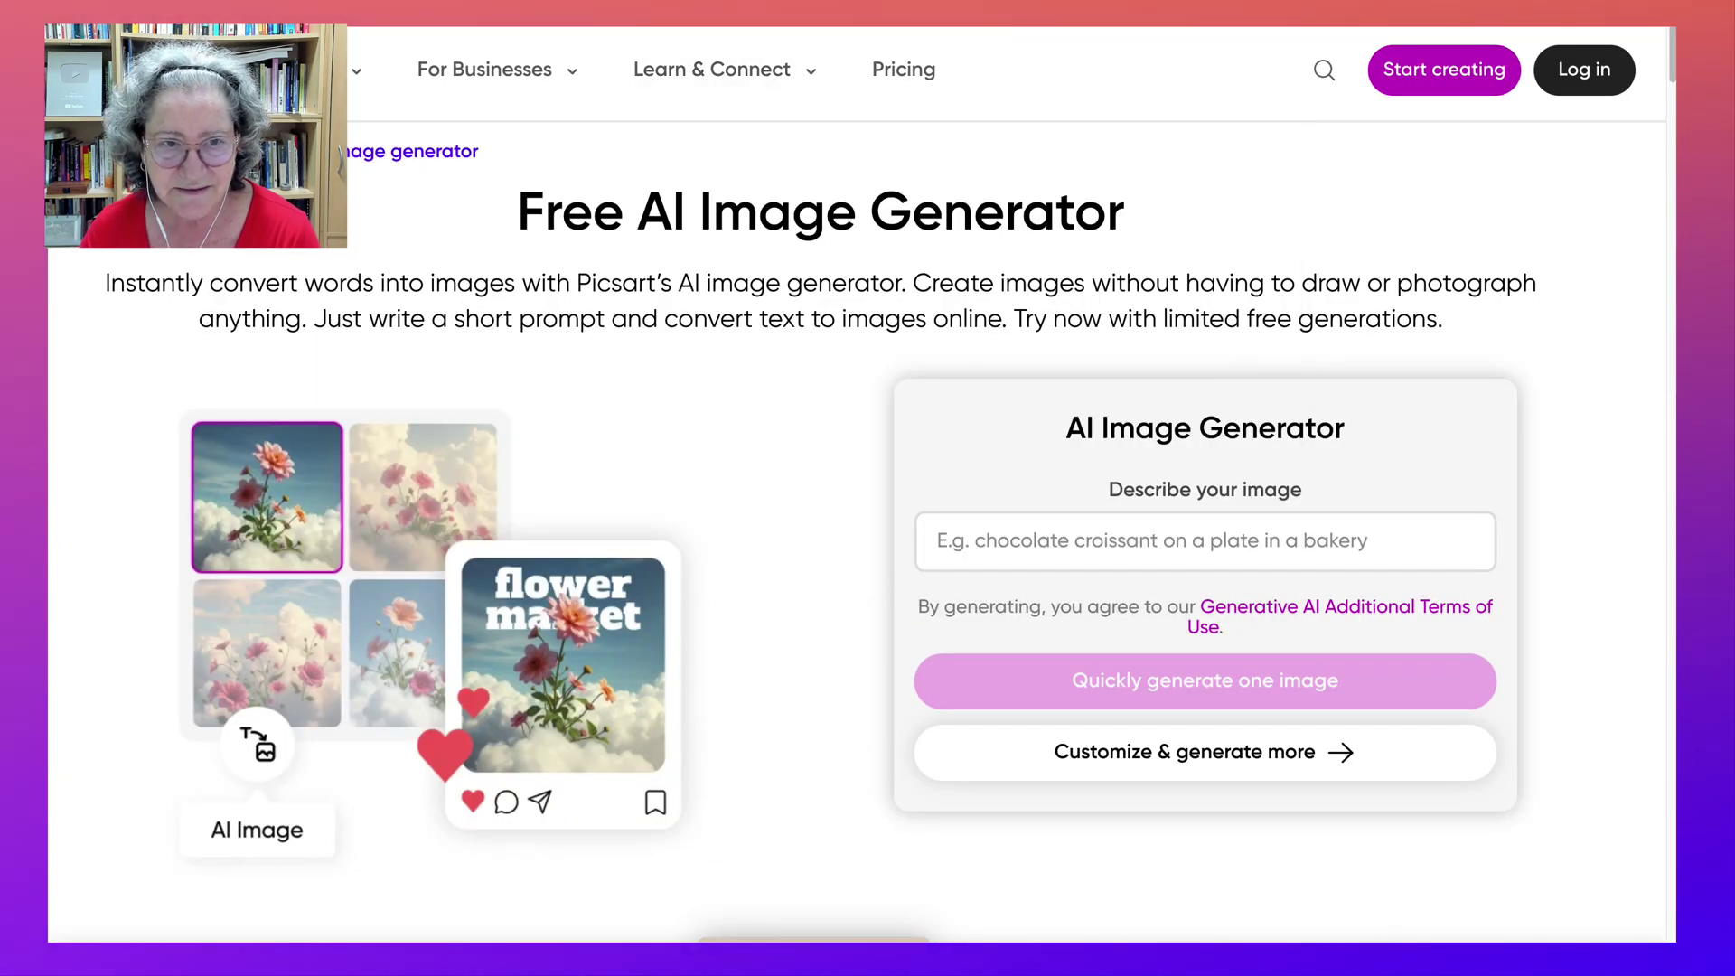
mouse_move(484, 70)
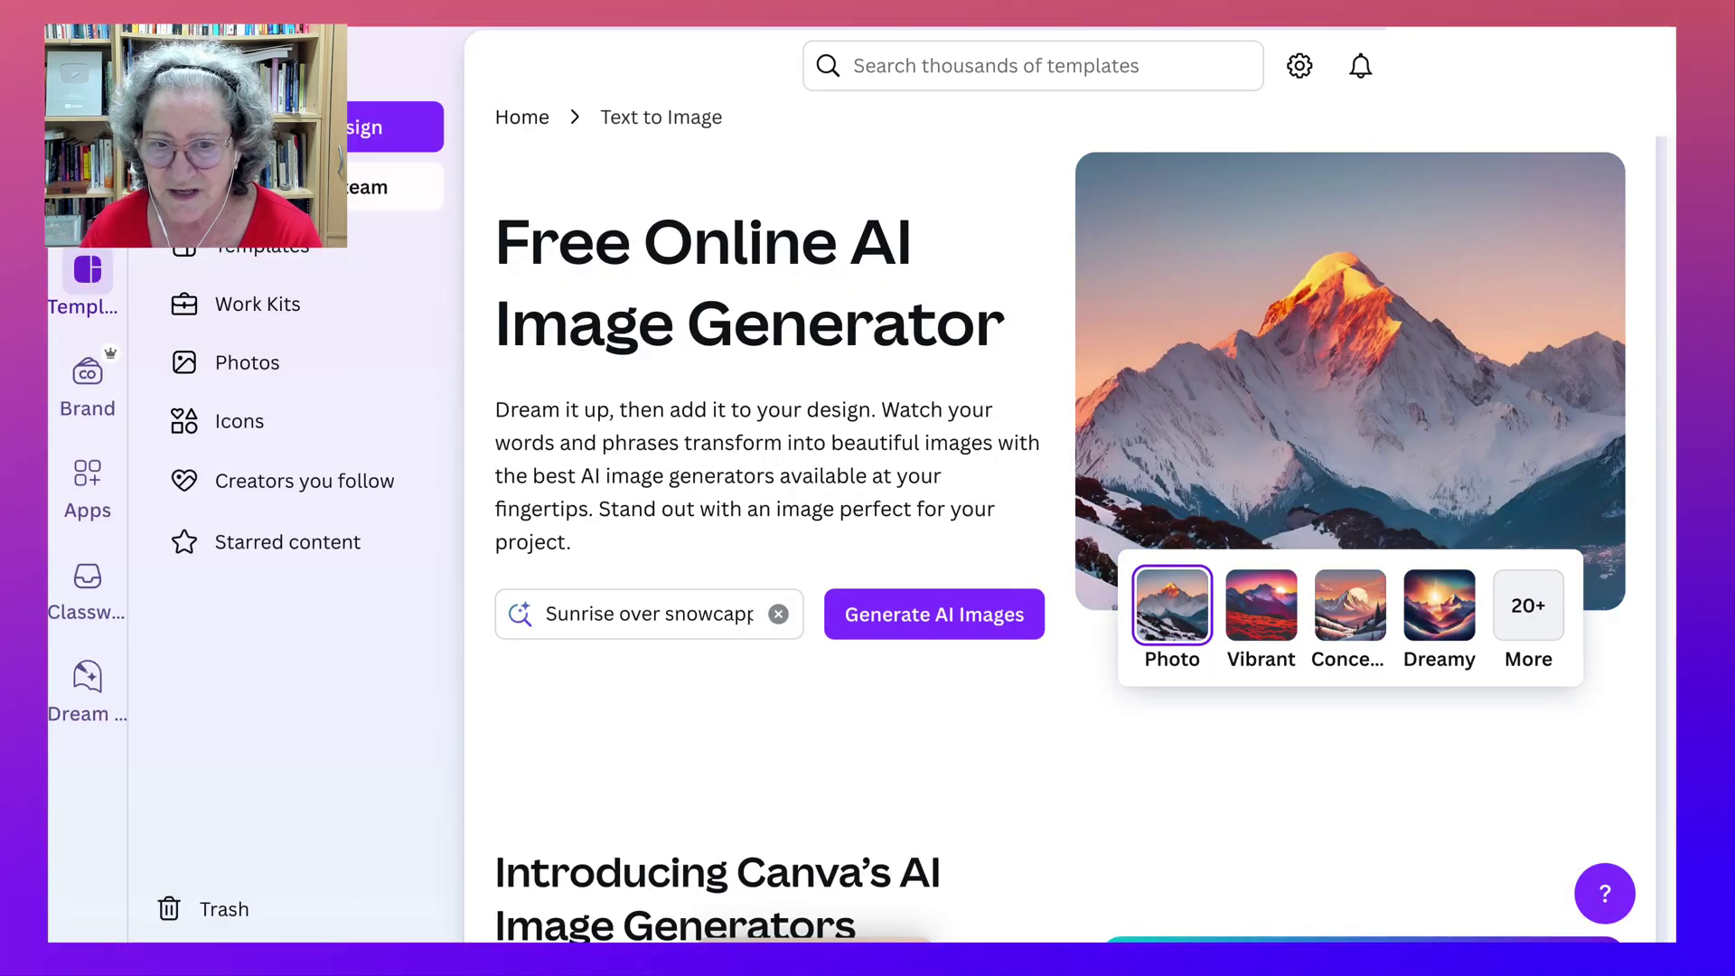
click(660, 614)
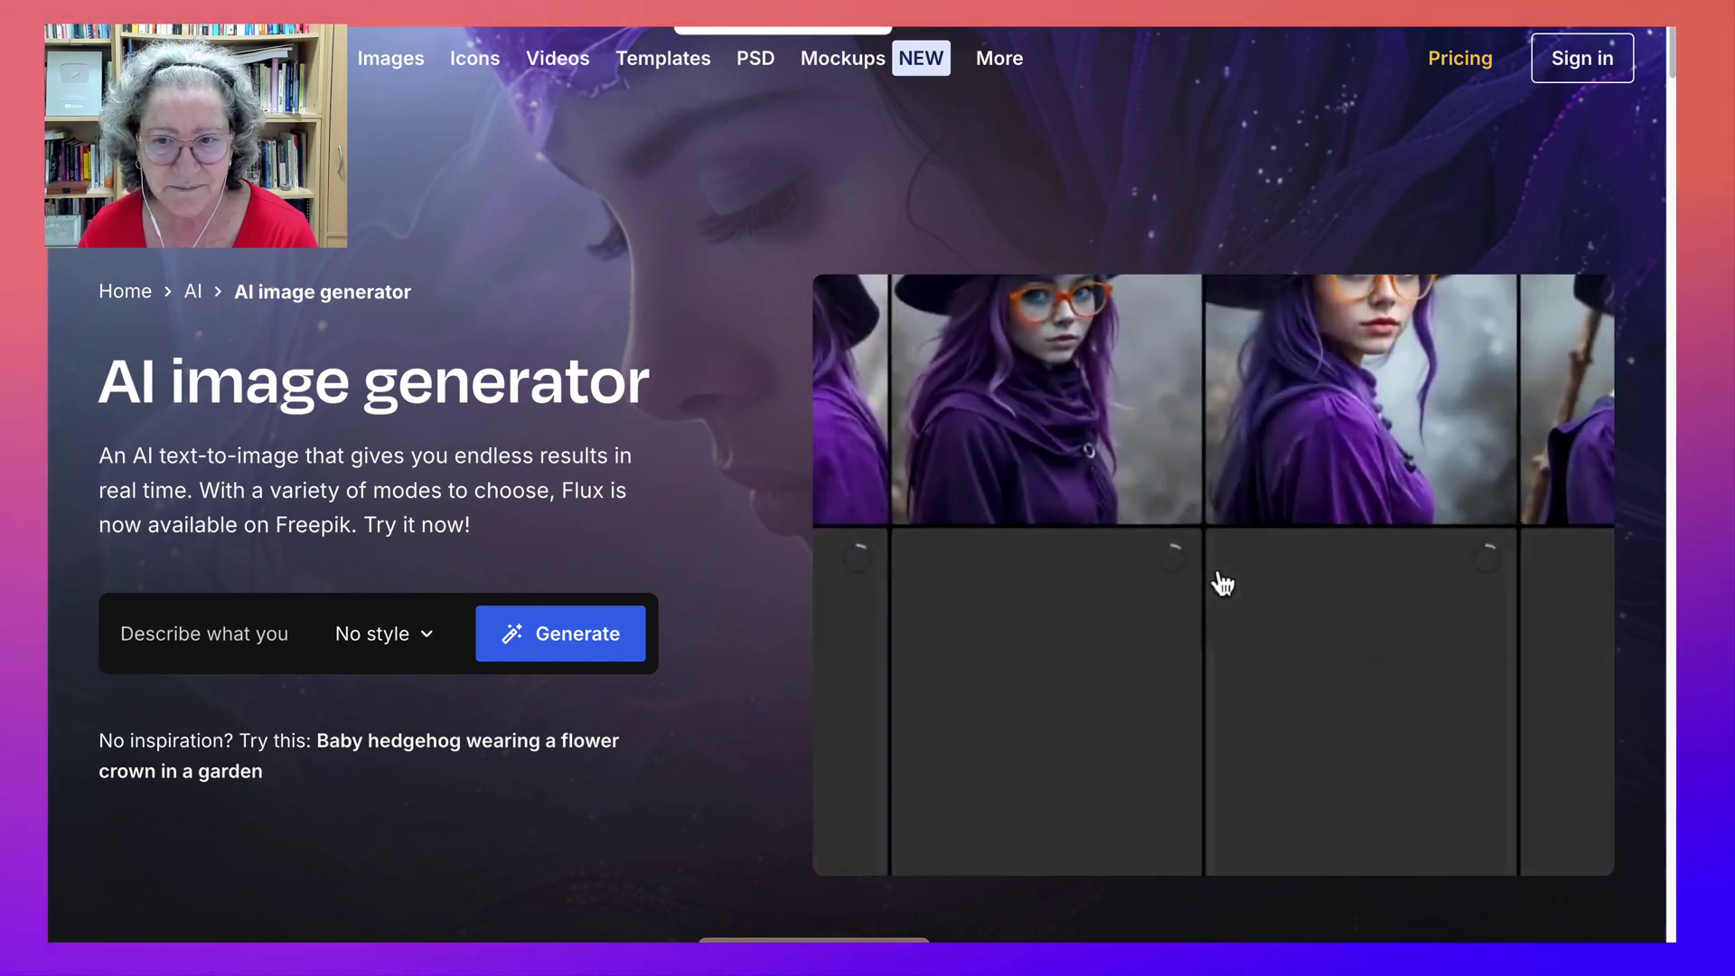
- Leave Freepik's AI image generator for the slide of generators and view PIXLR's aspect and style options
key(ctrl+w)
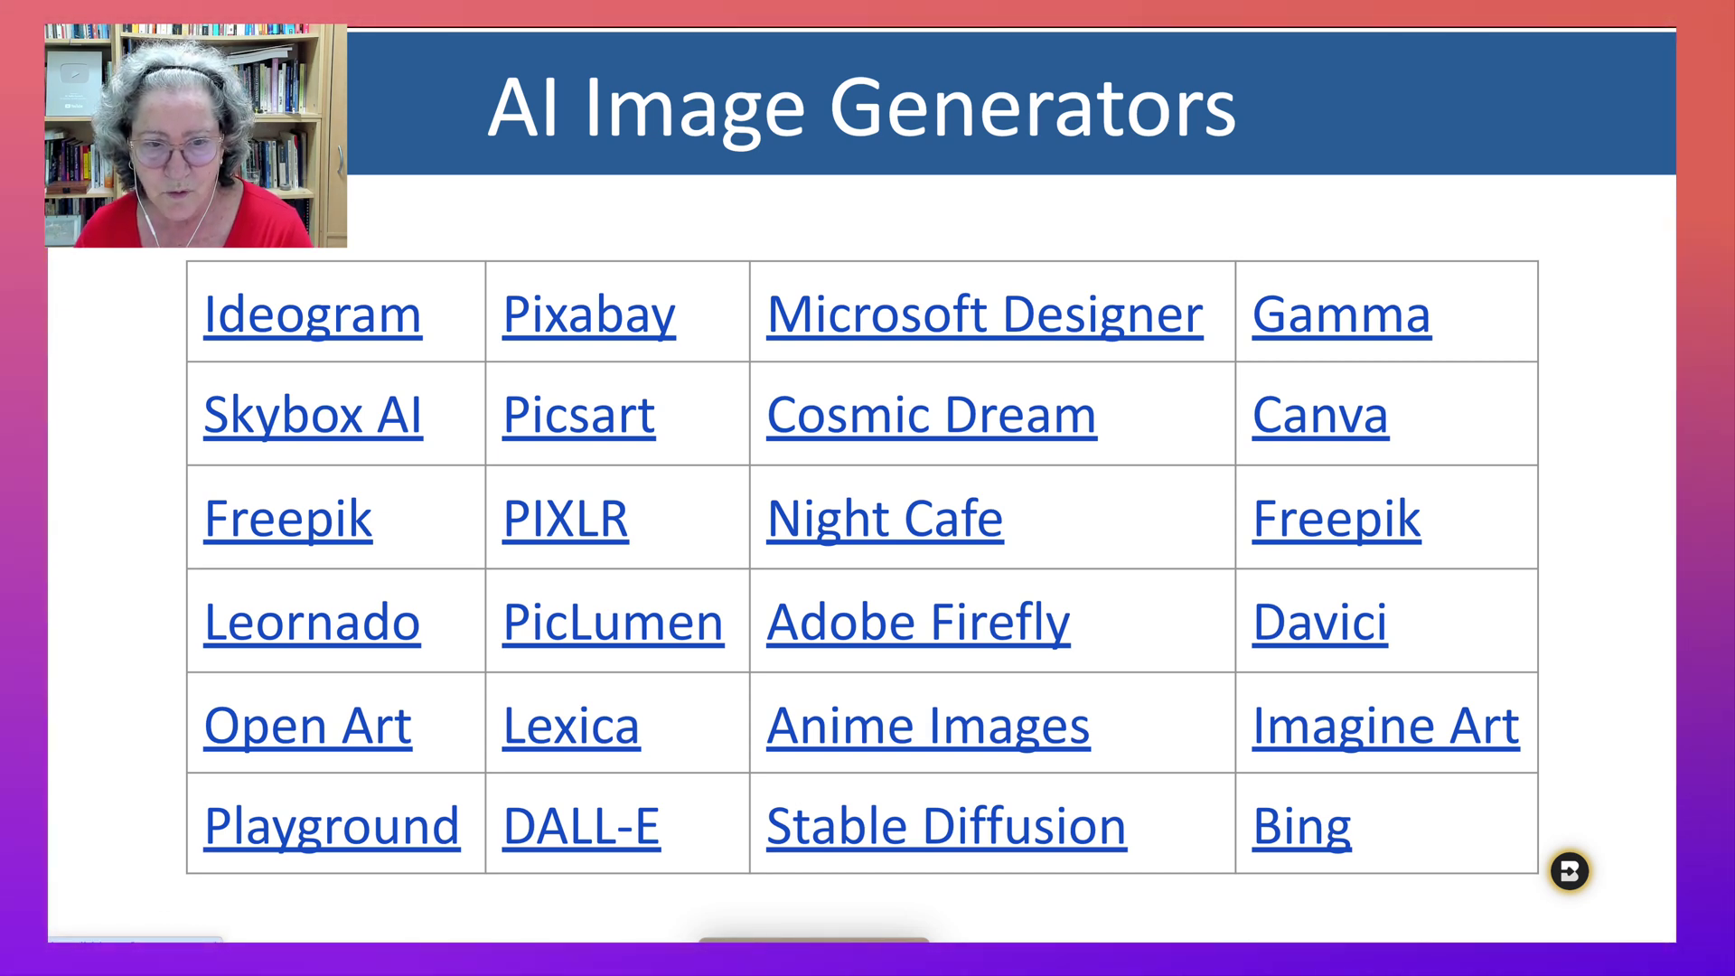
key(alt+Tab)
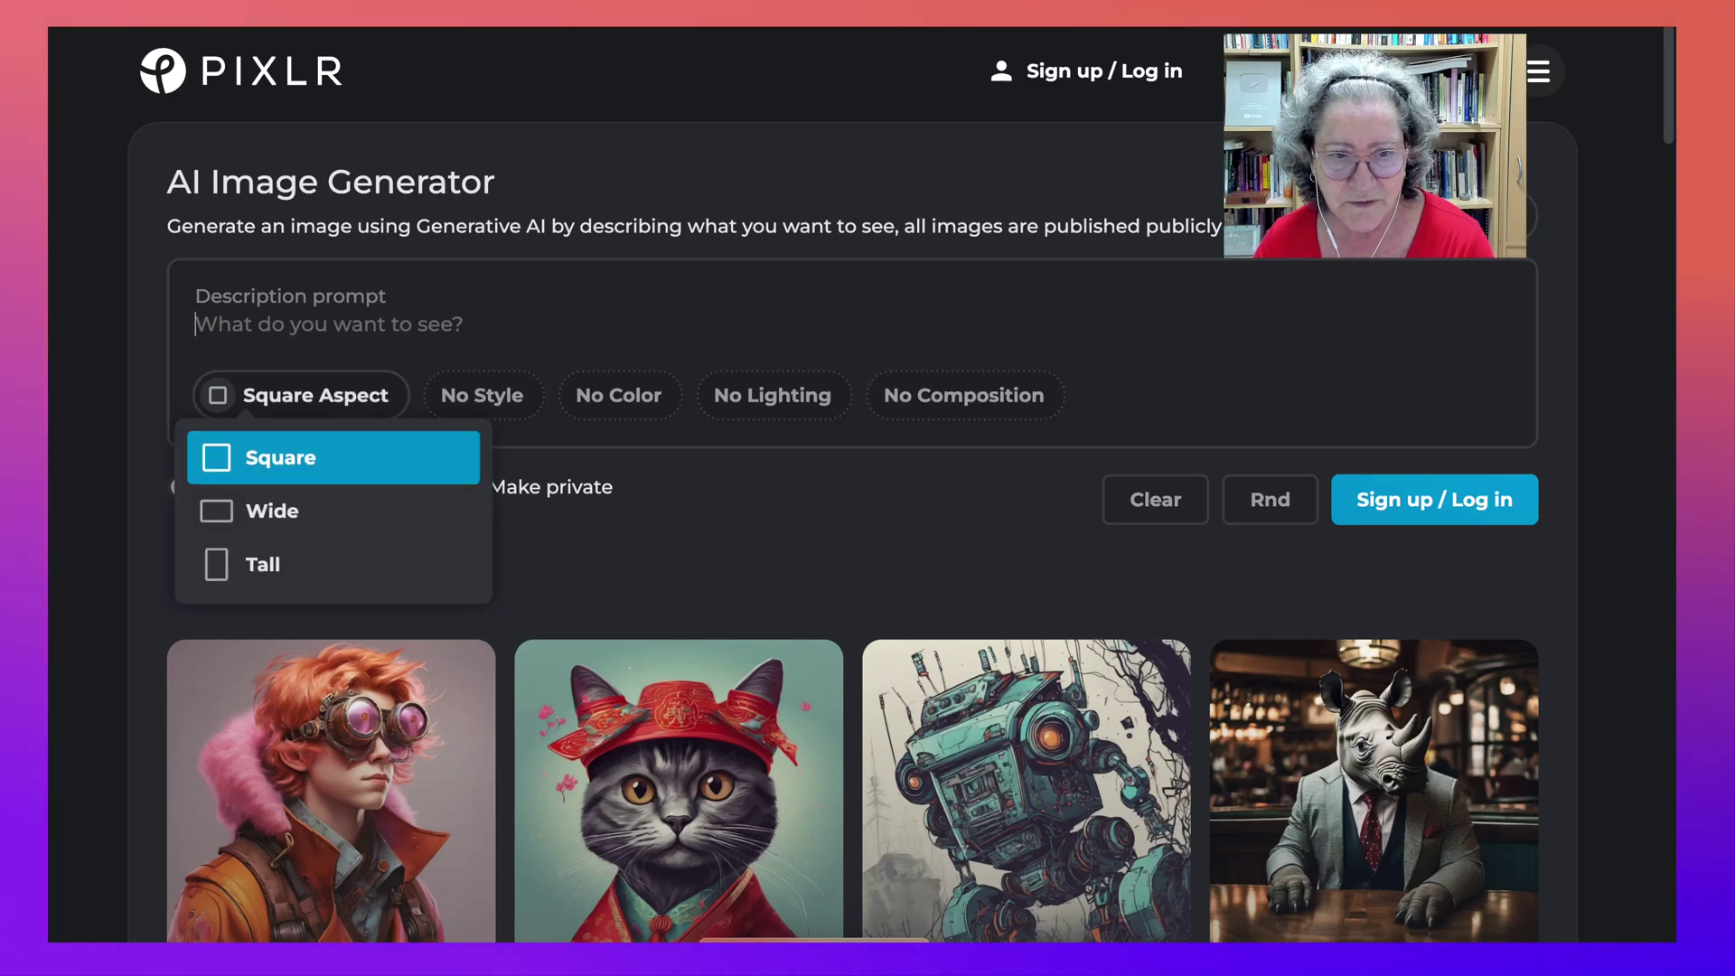
mouse_move(481, 395)
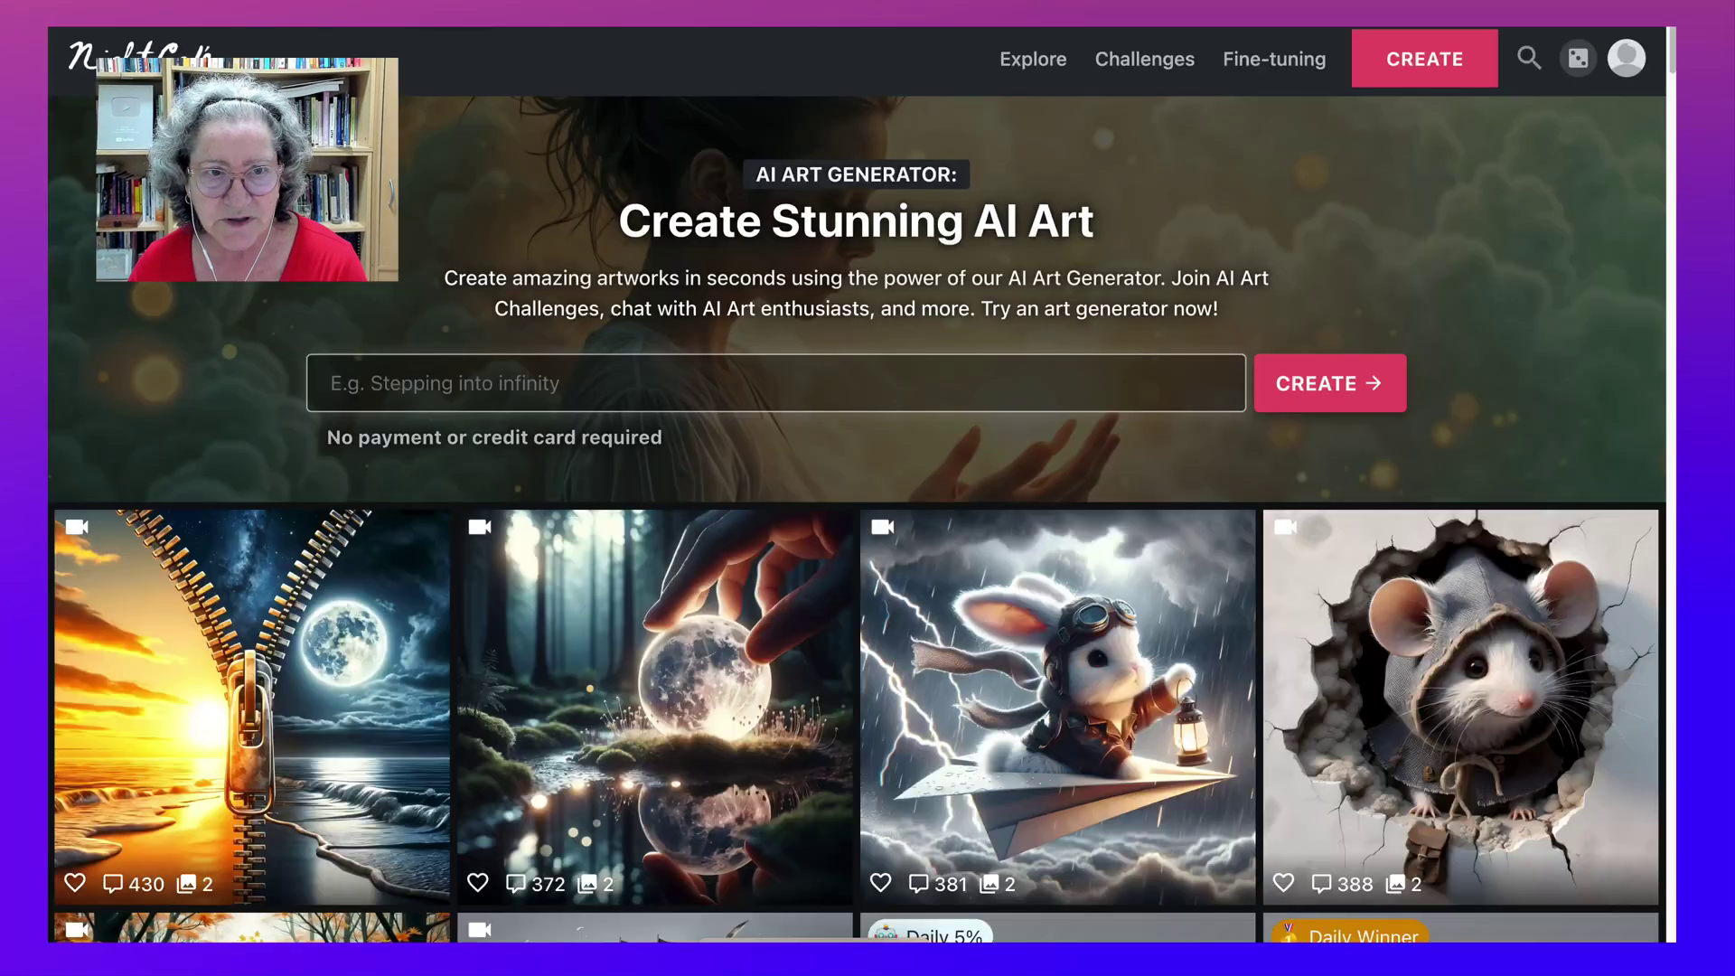
- Look over Night Cafe's AI art gallery and the Leonardo.Ai home page
text(a beautiful woman, colorful background)
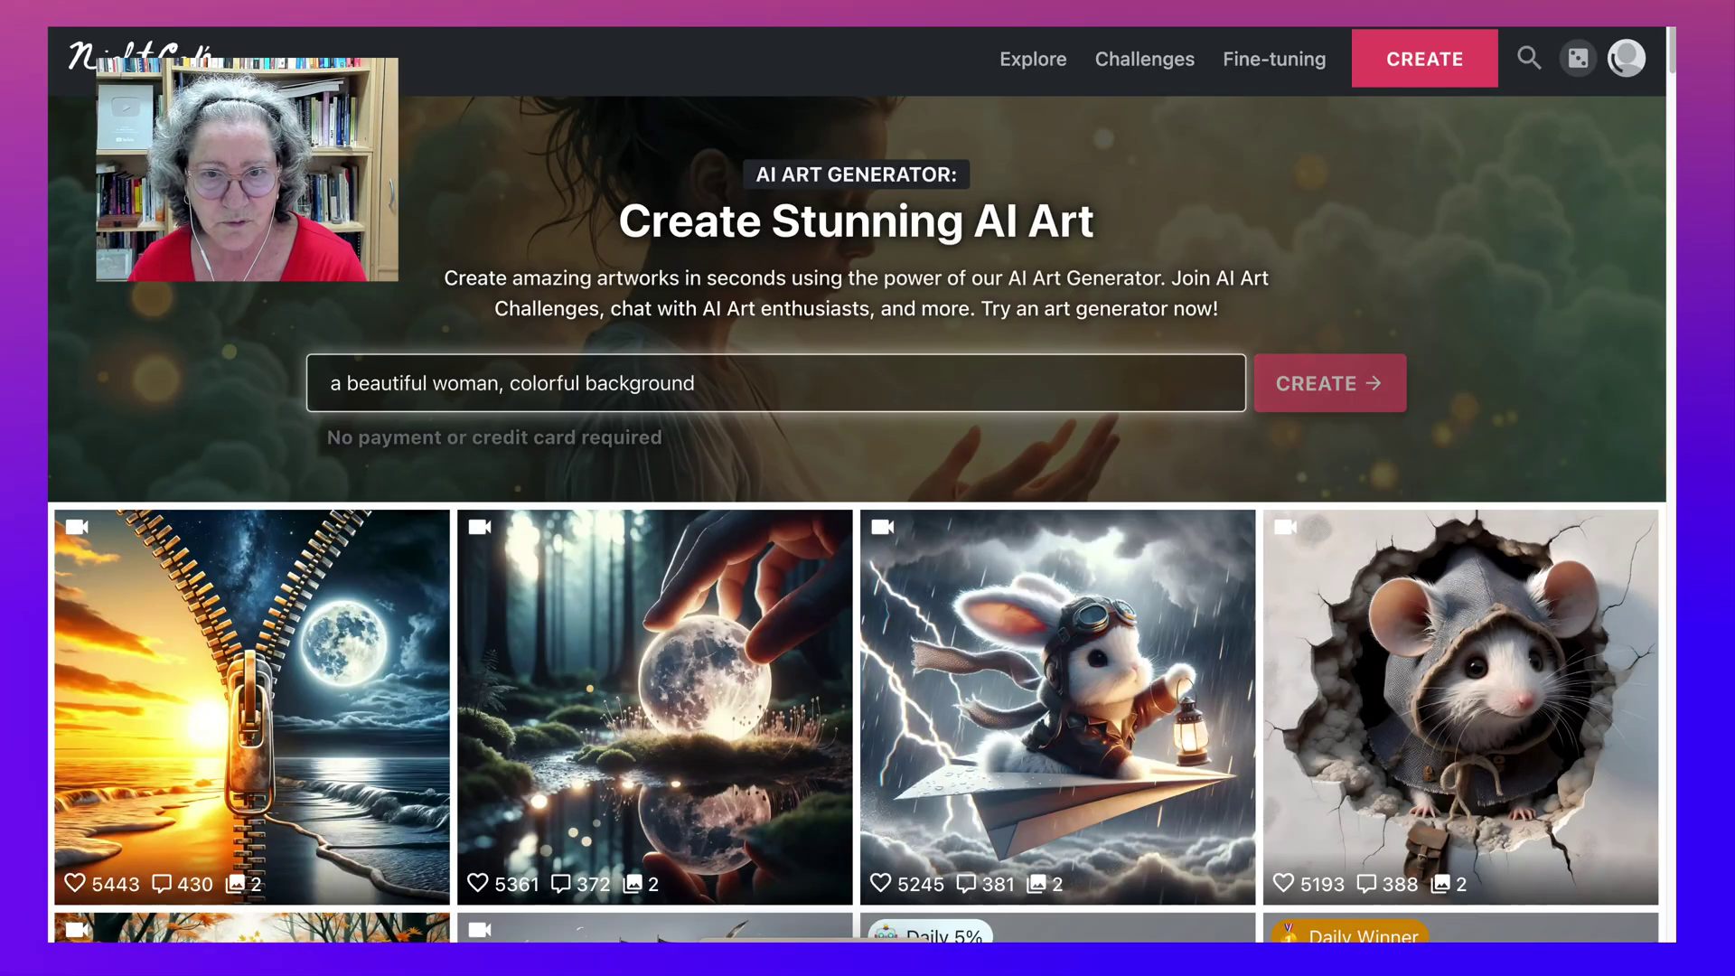
scroll(854, 492, down, 2)
key(Return)
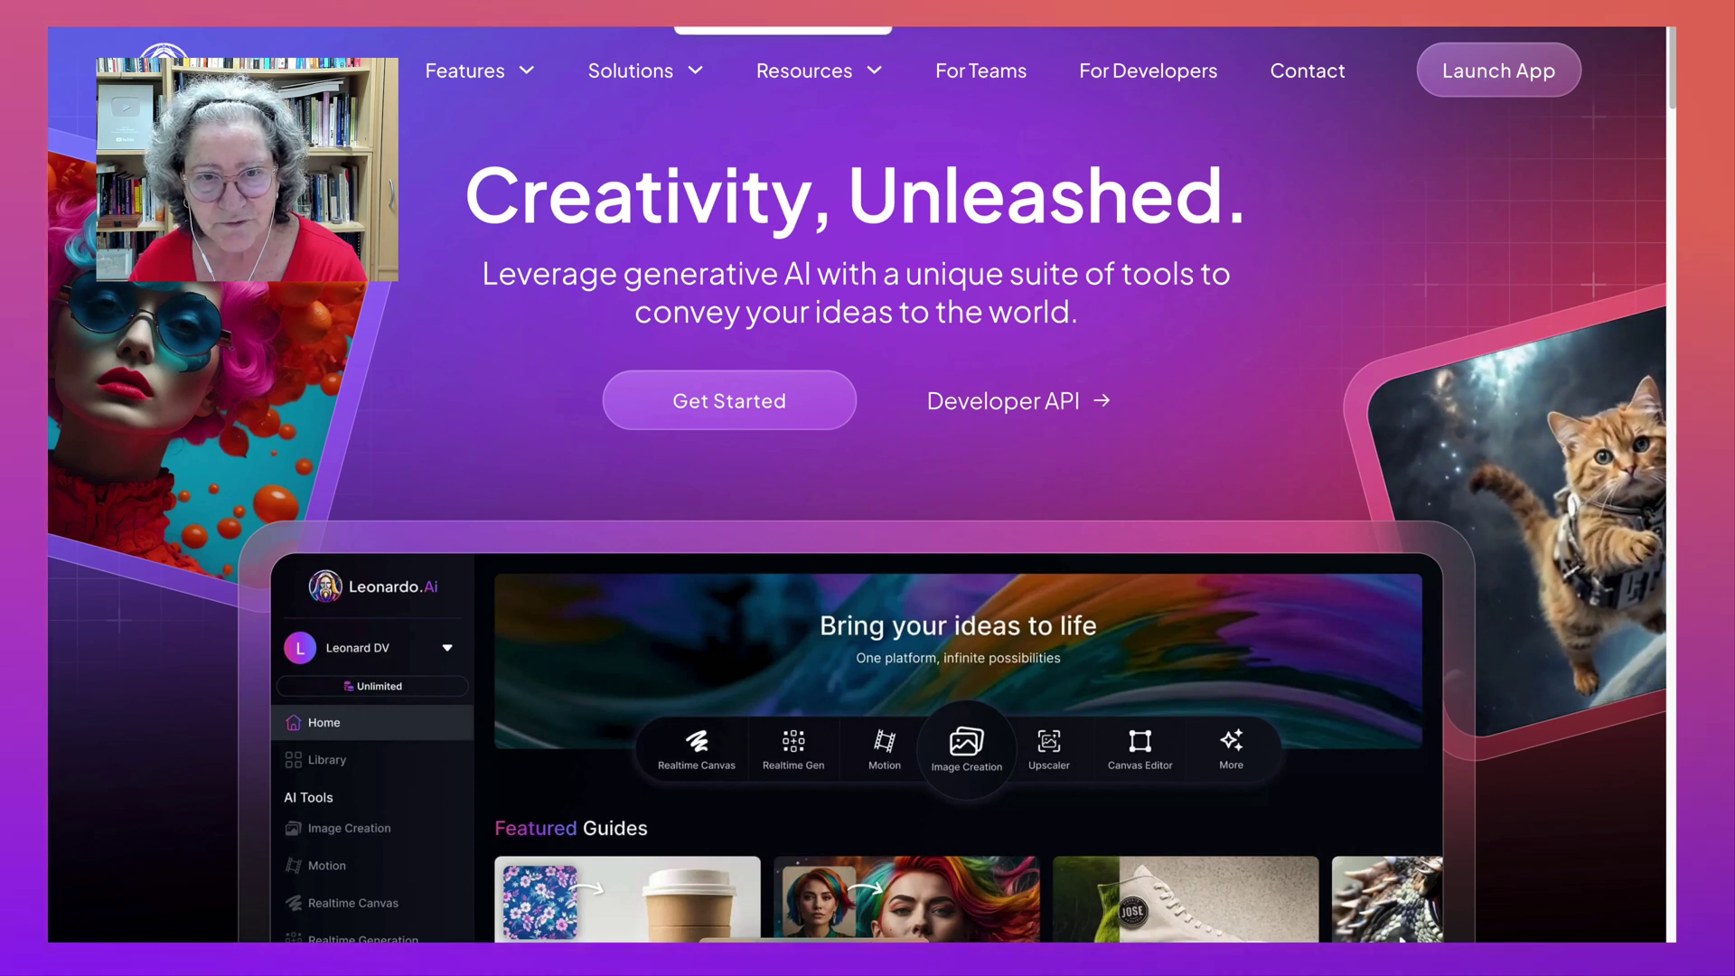
key(ctrl+shift+Tab)
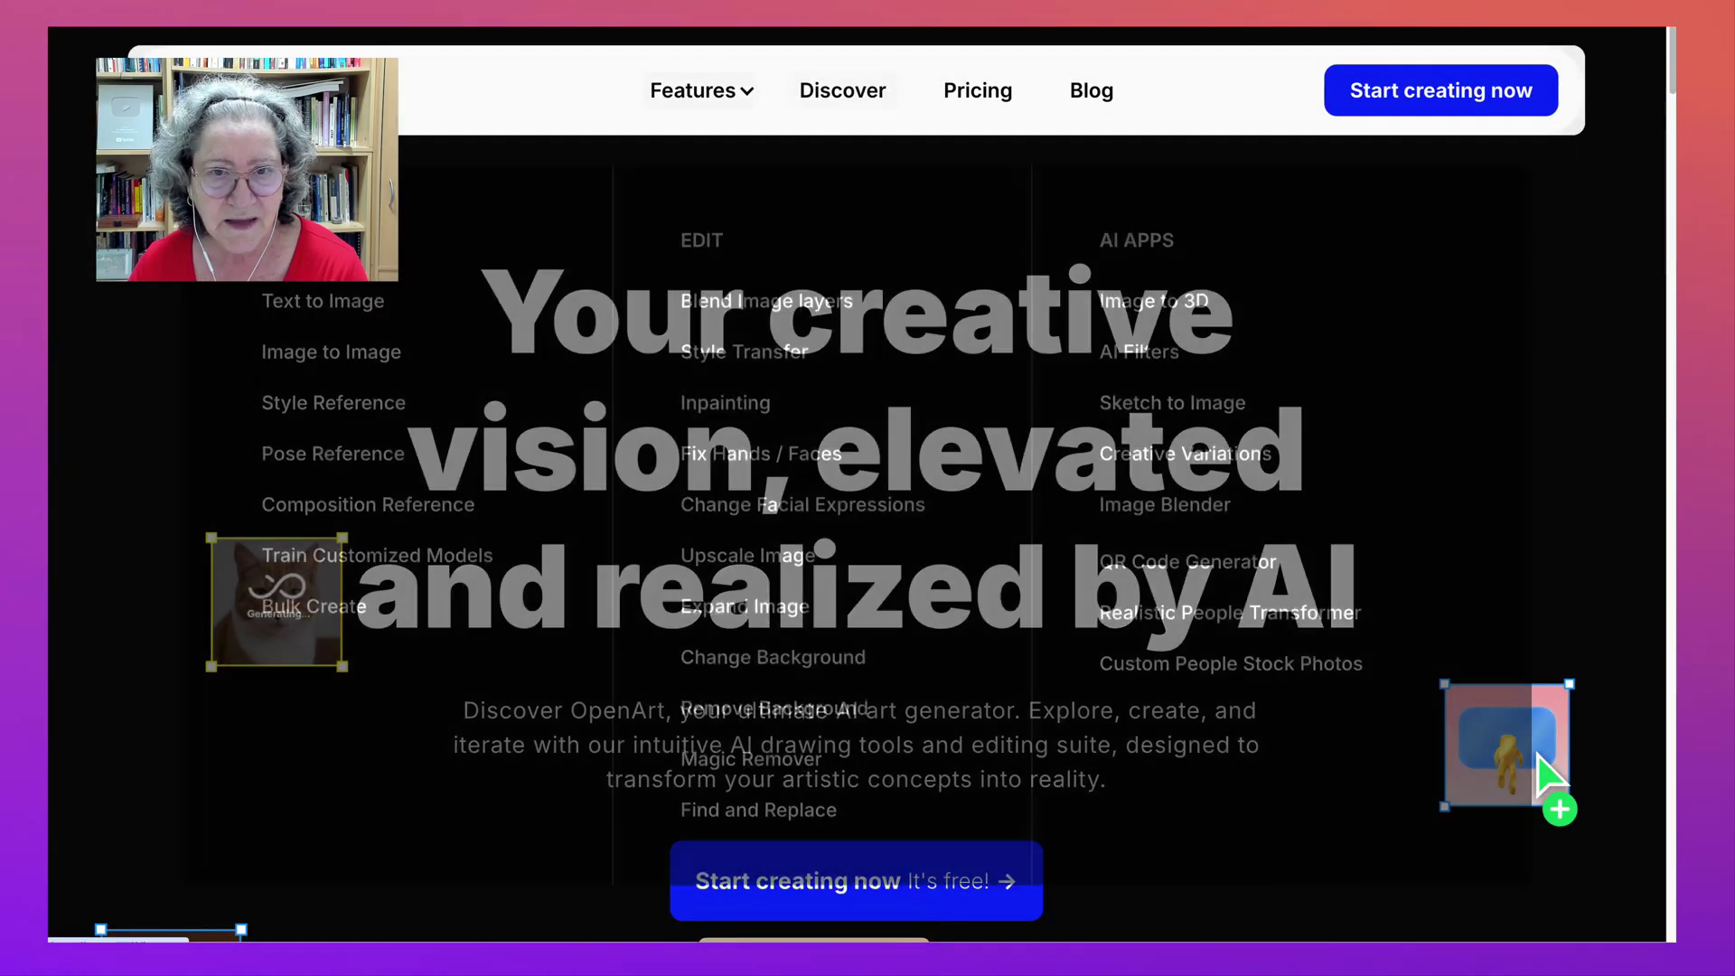
- Look over Lexica's image gallery and the Imagine Studios overview, and return to the slide listing AI image generators
scroll(857, 488, down, 5)
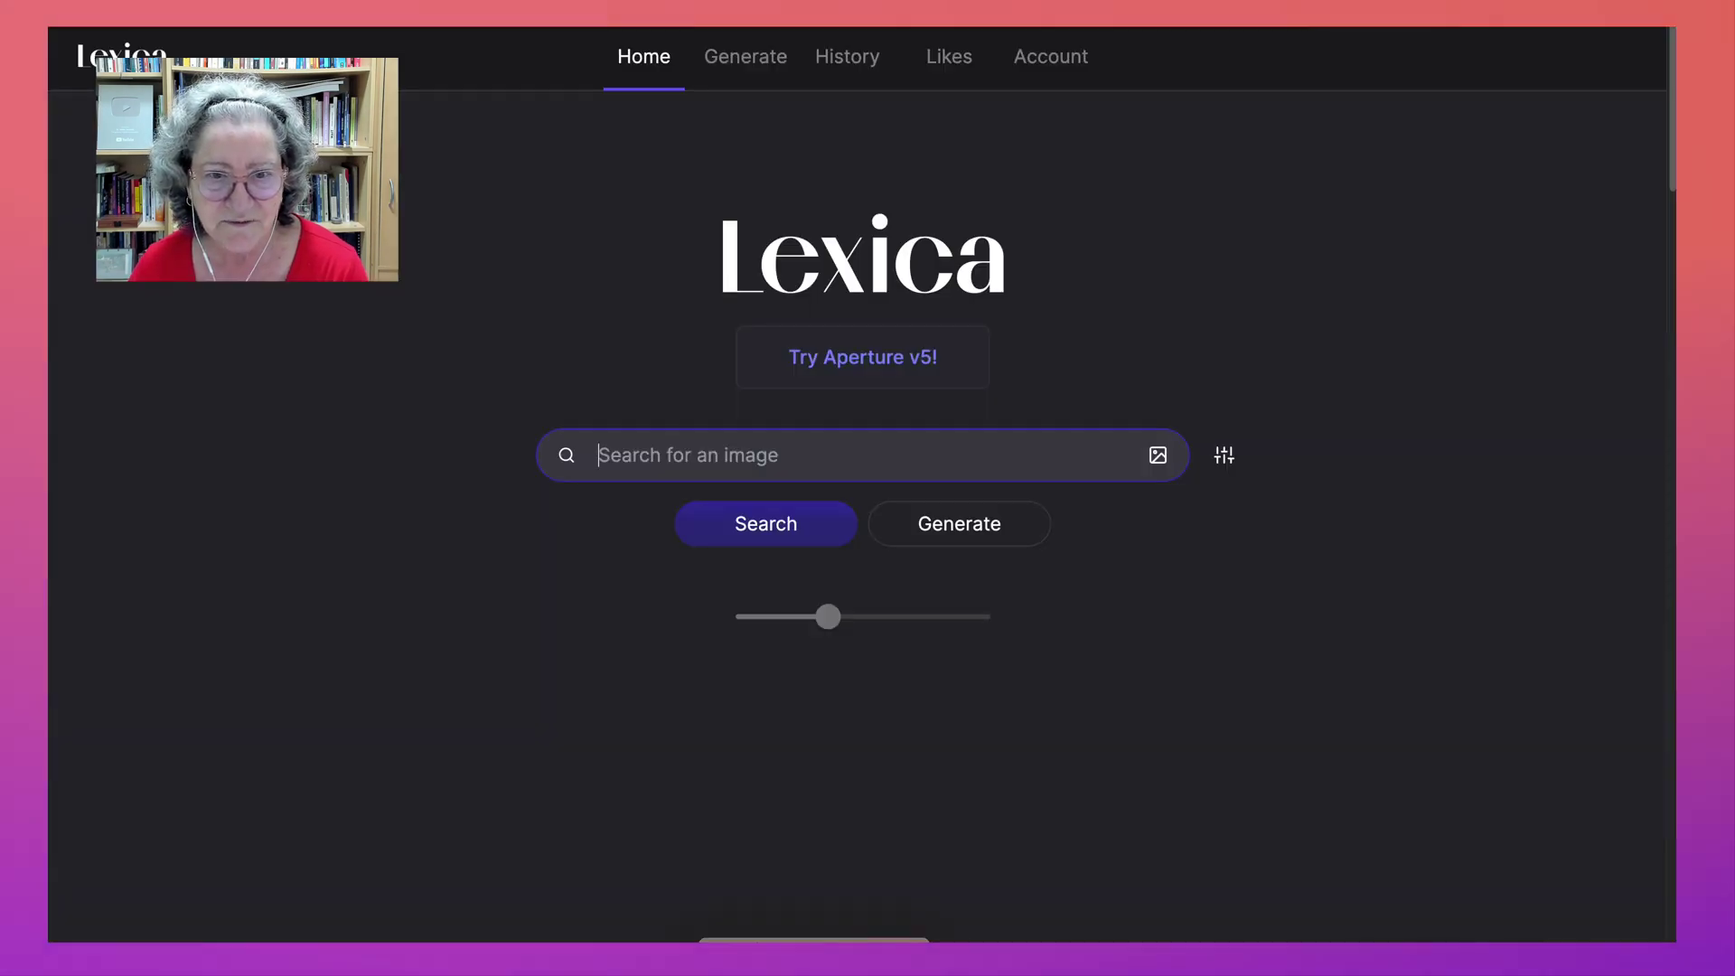
scroll(857, 488, down, 4)
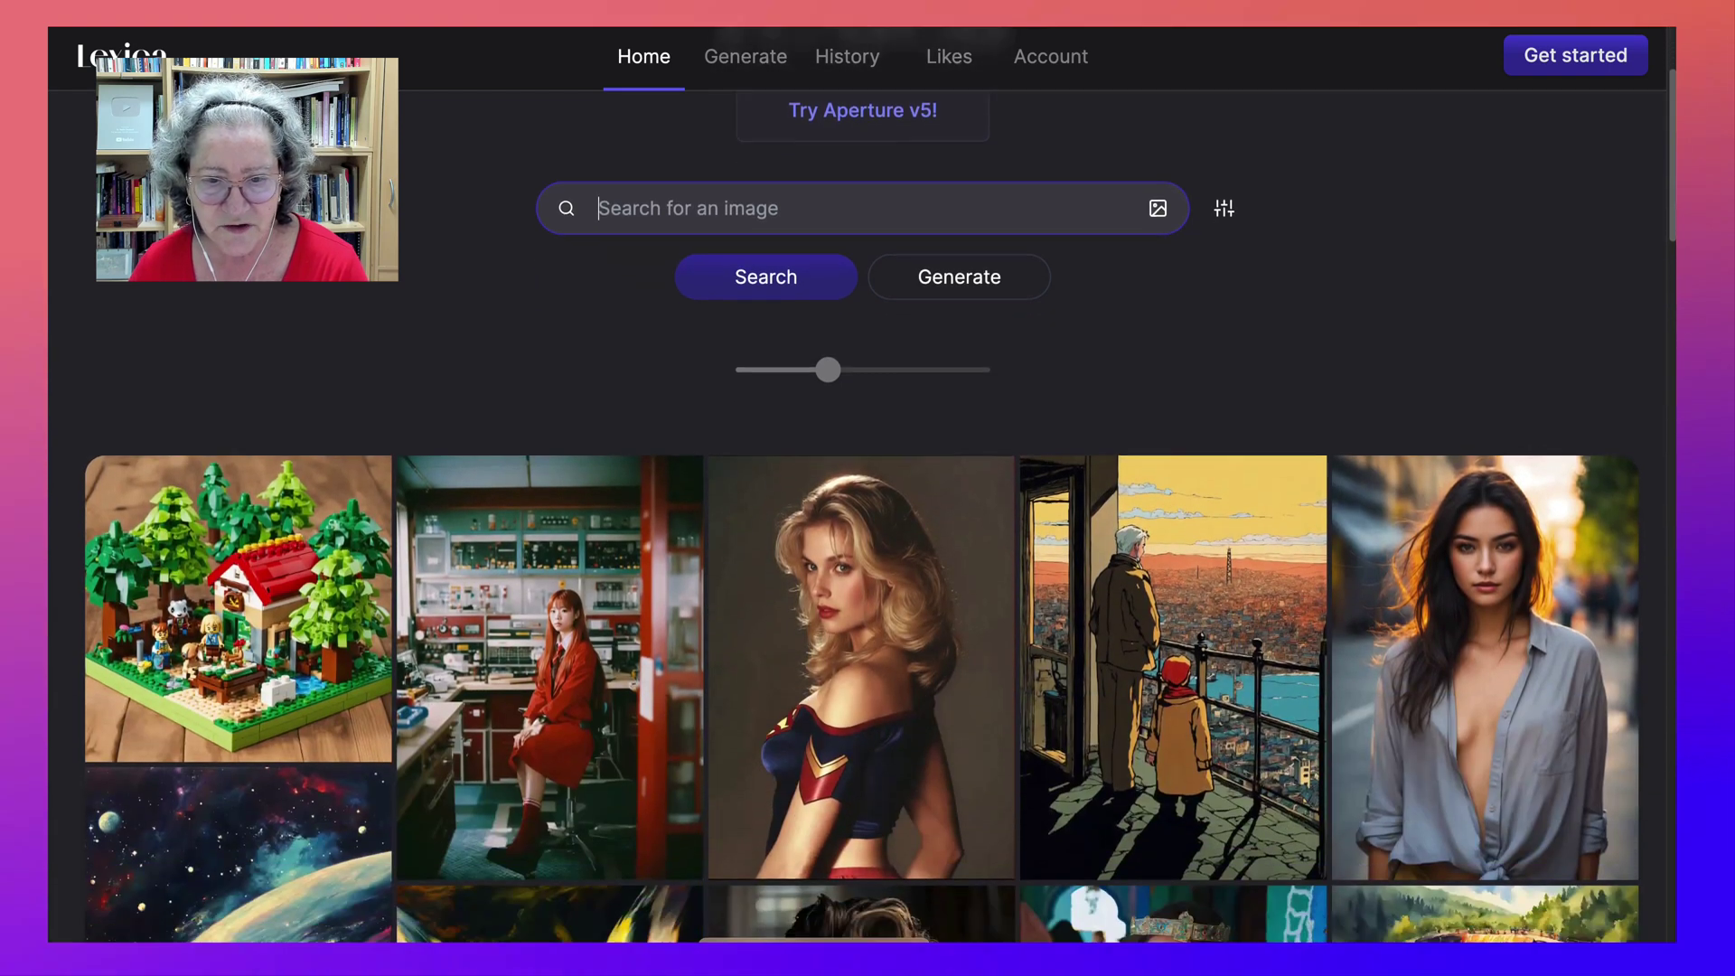
scroll(857, 488, down, 4)
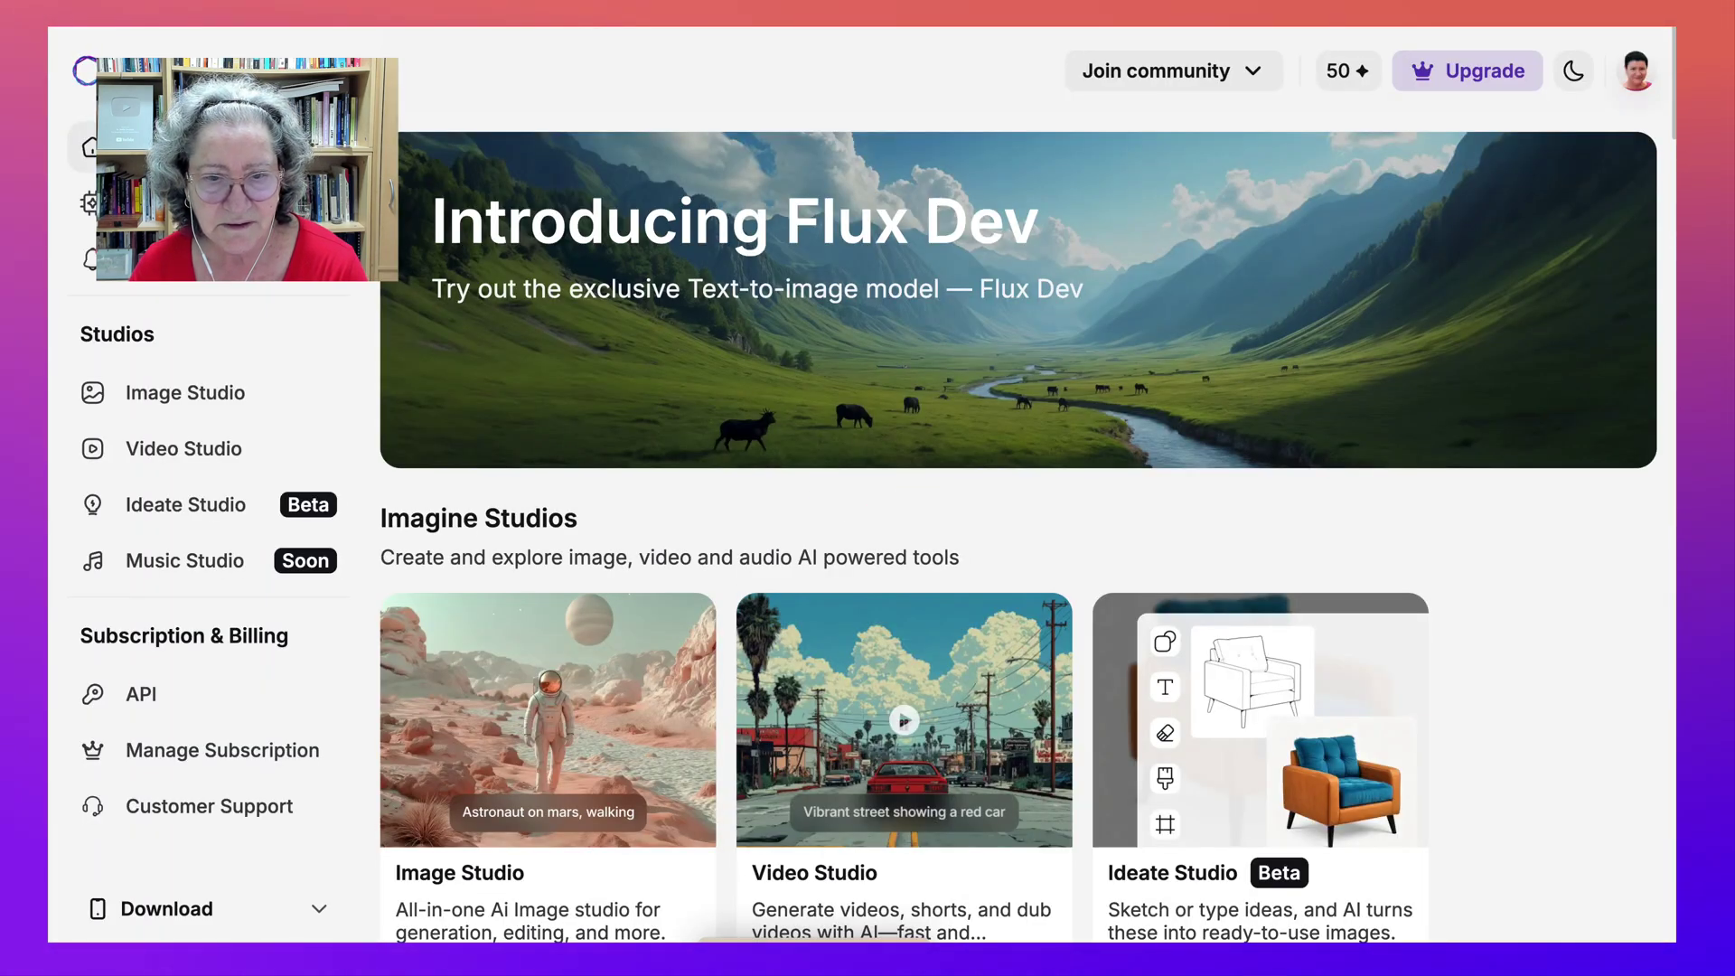
scroll(630, 483, down, 5)
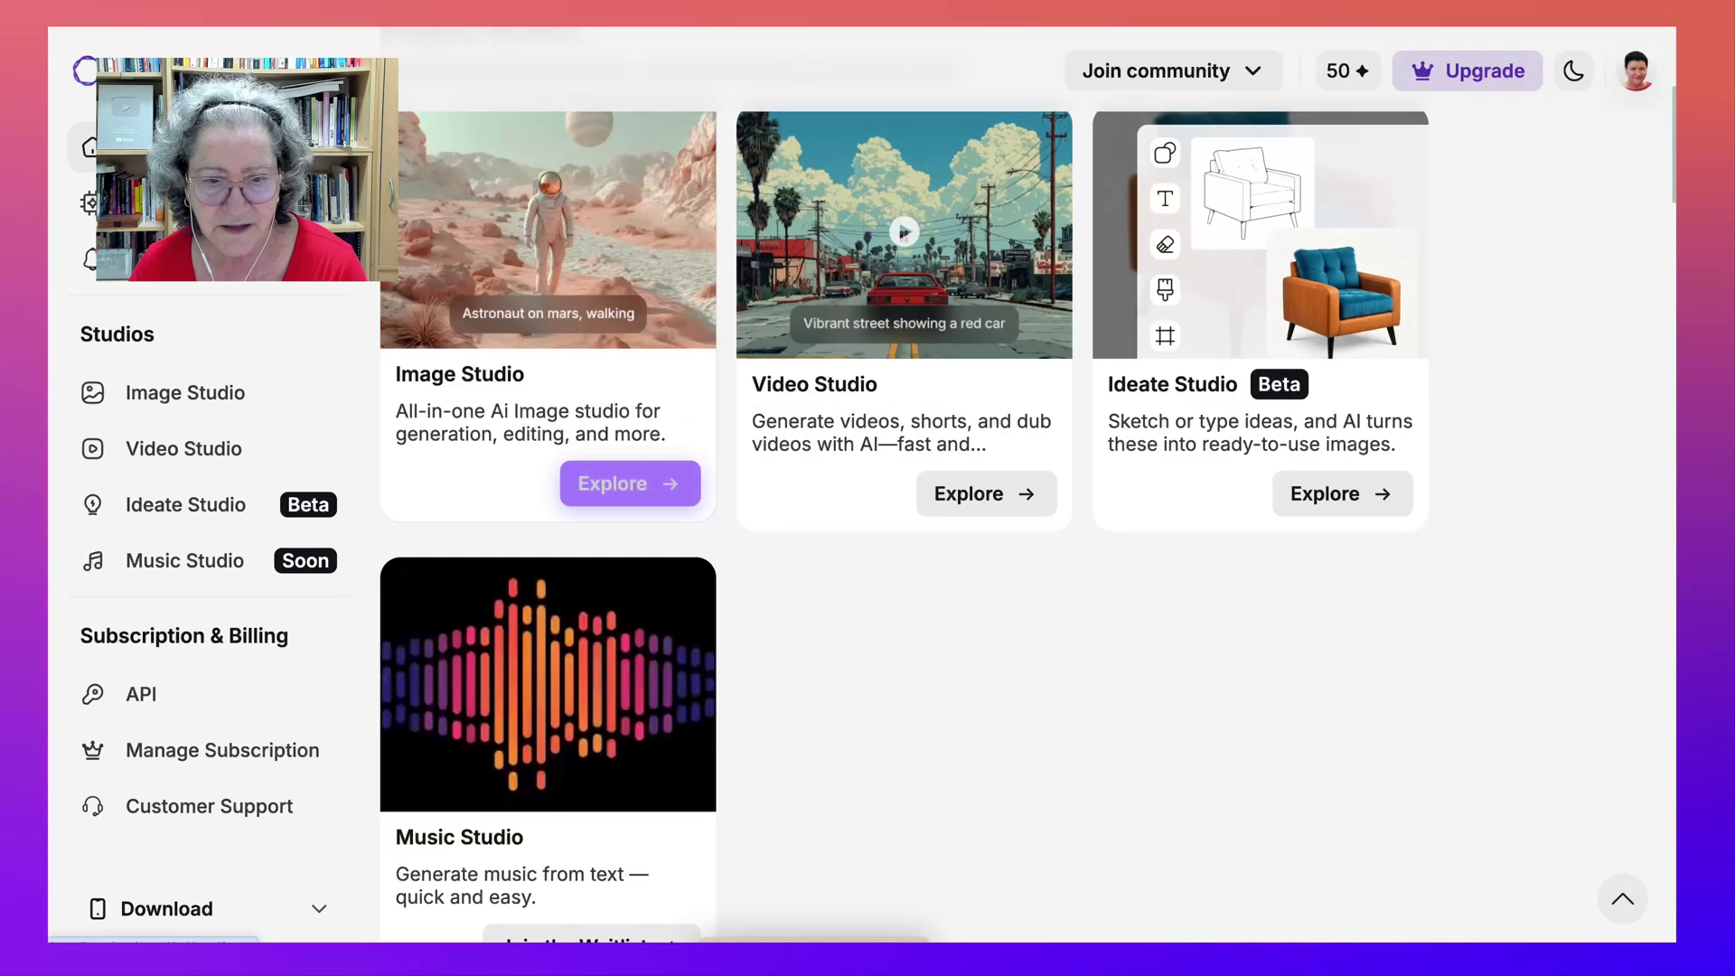
scroll(630, 483, up, 5)
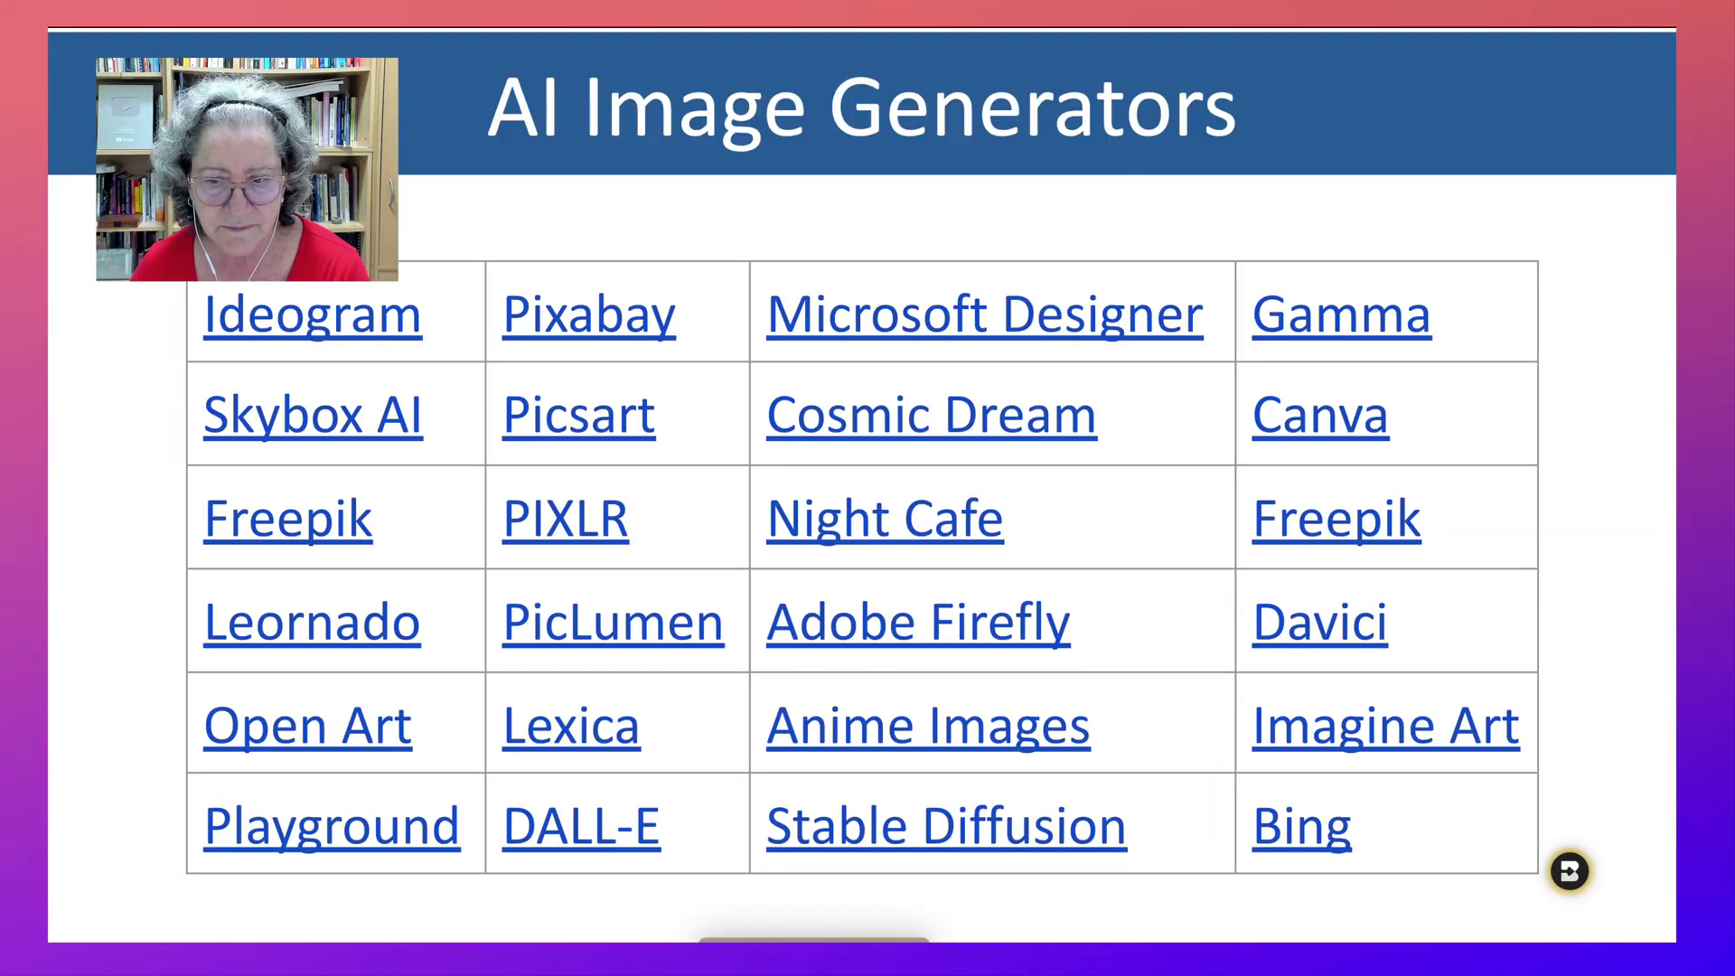
- Open the Stable Diffusion 2.1 Demo and place the cursor in its main prompt field
click(332, 826)
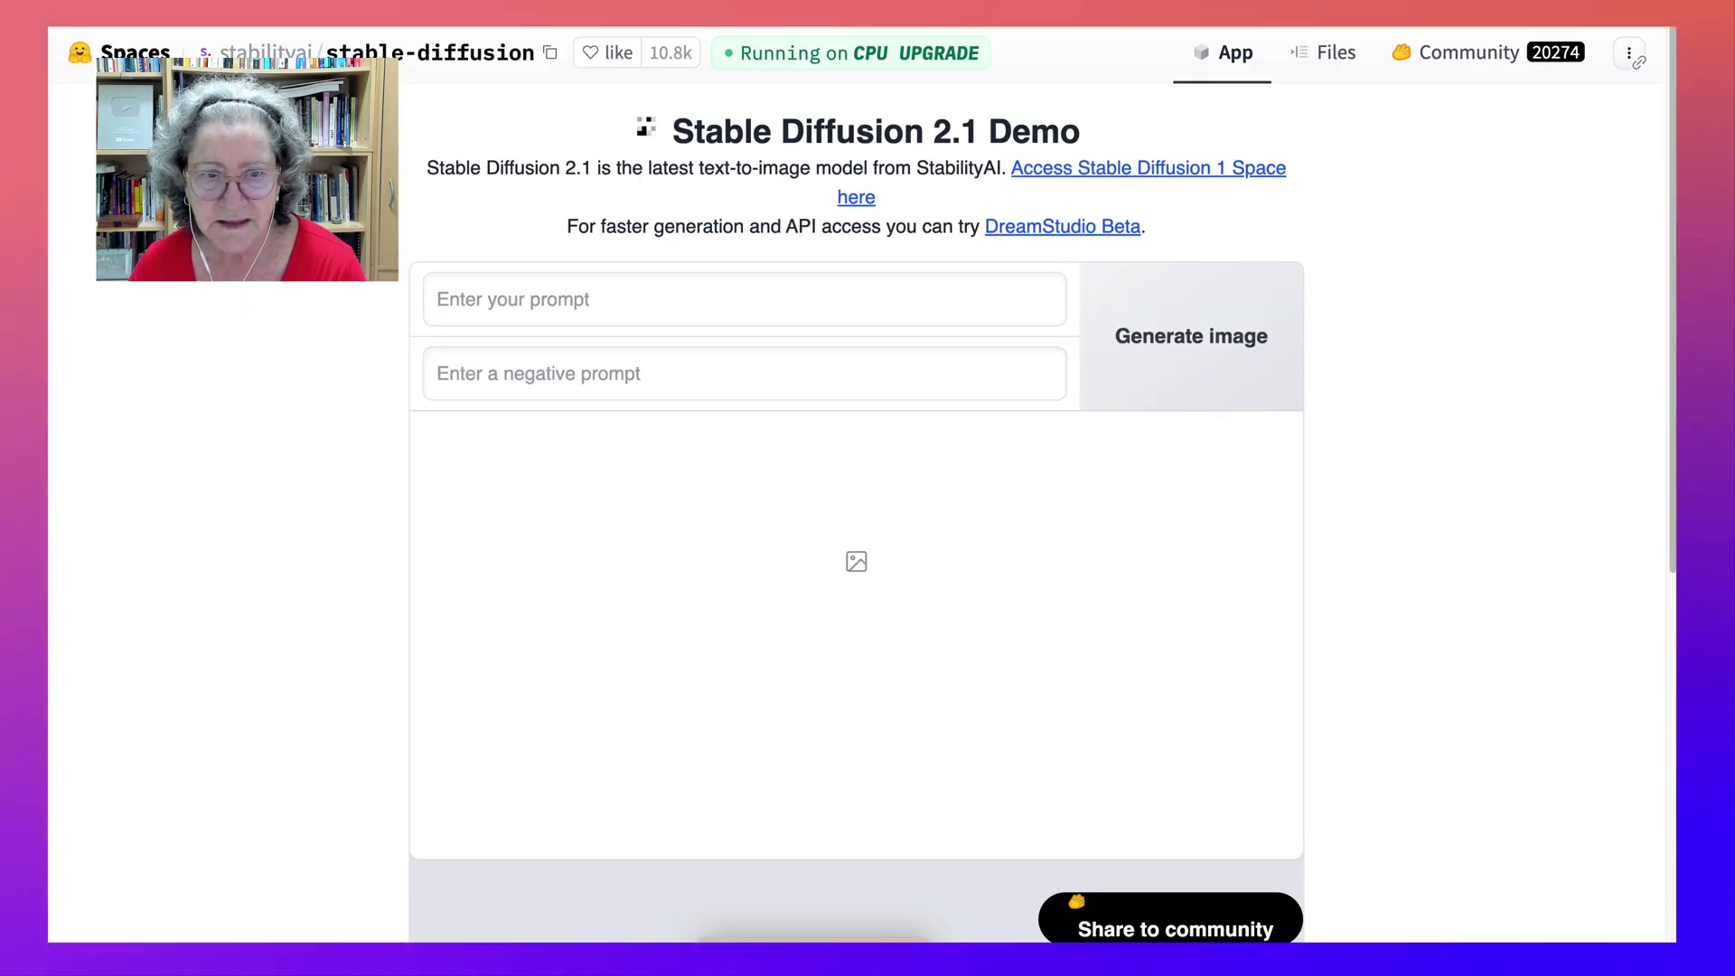
click(437, 300)
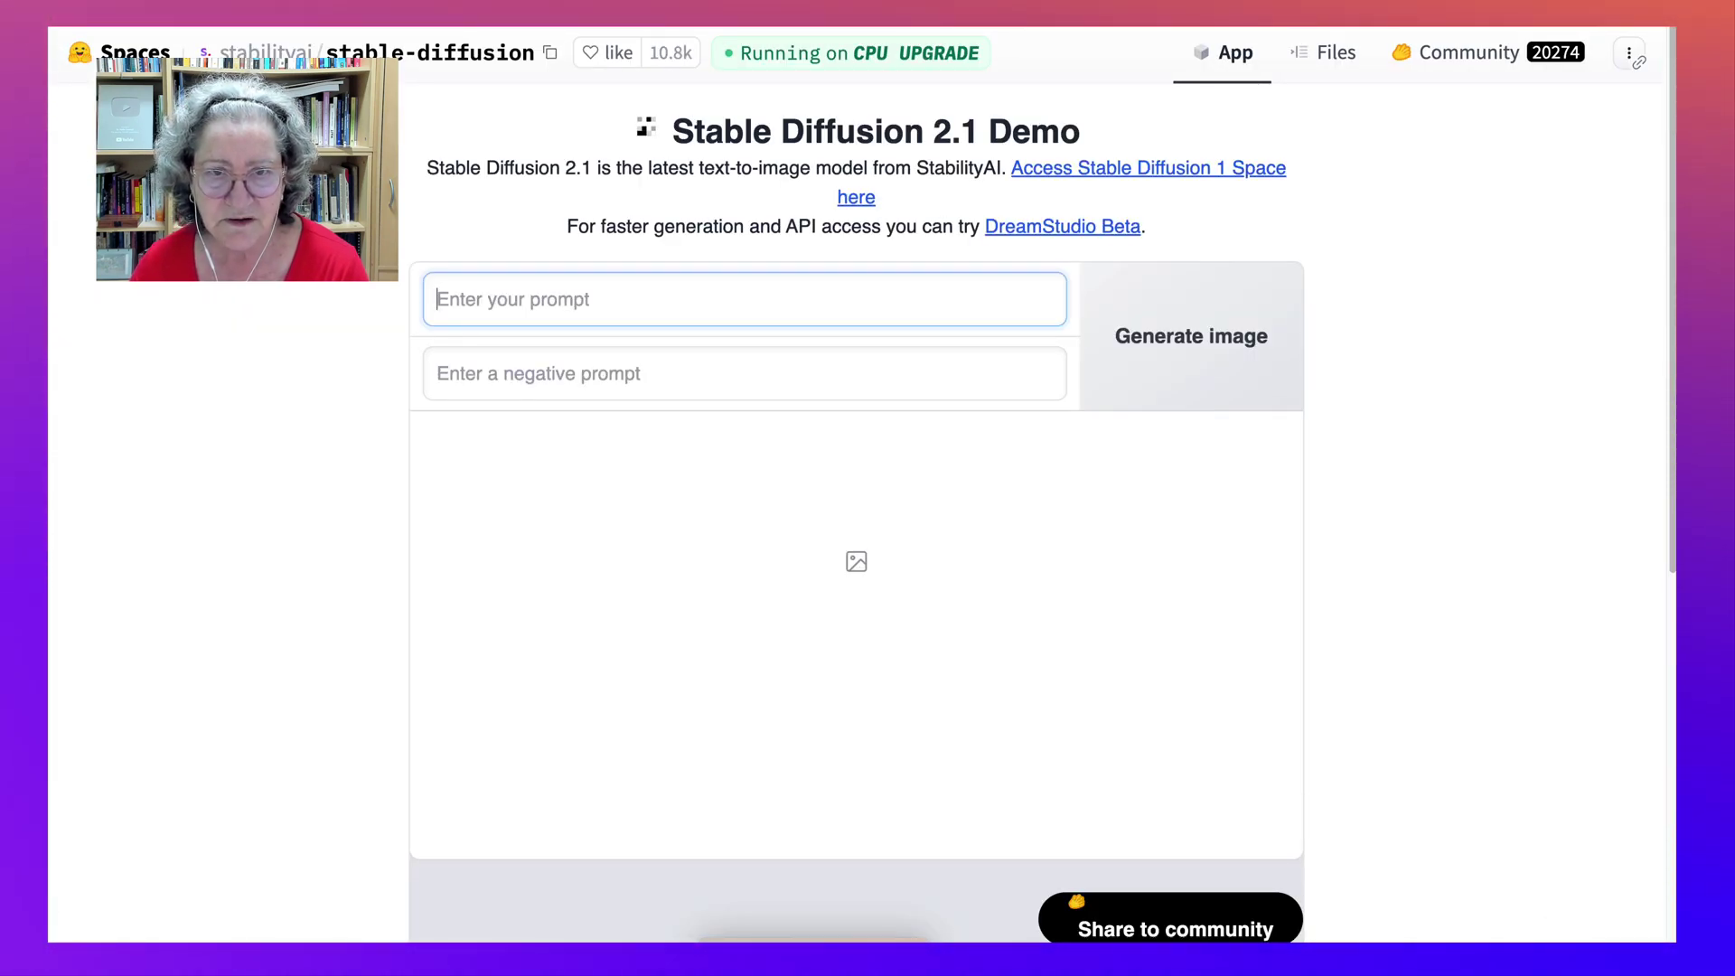